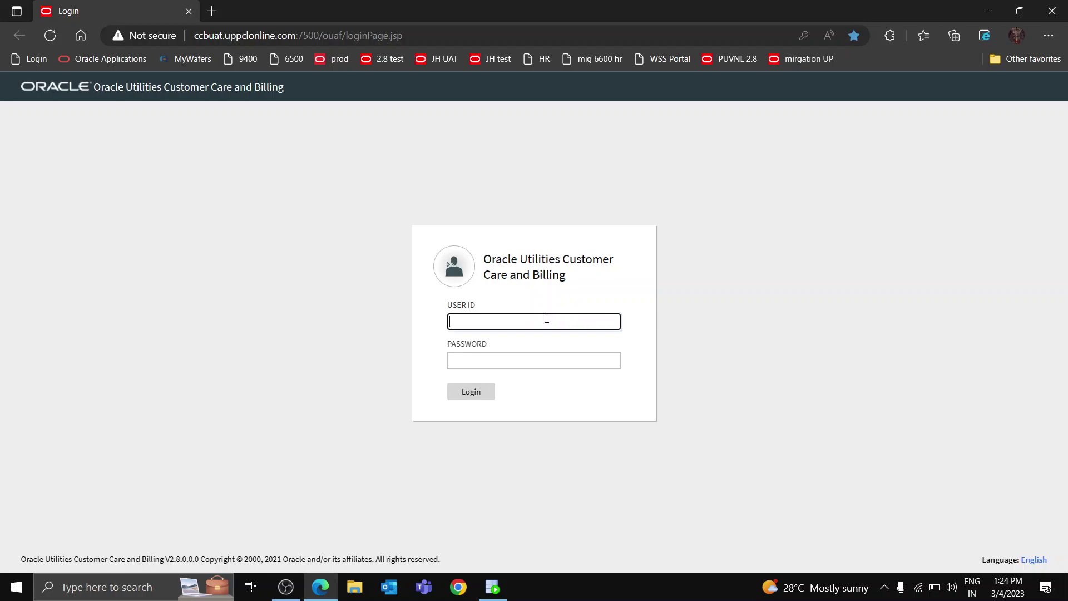
Sign in with the saved autofill credentials to open Control Central Search.
click(550, 362)
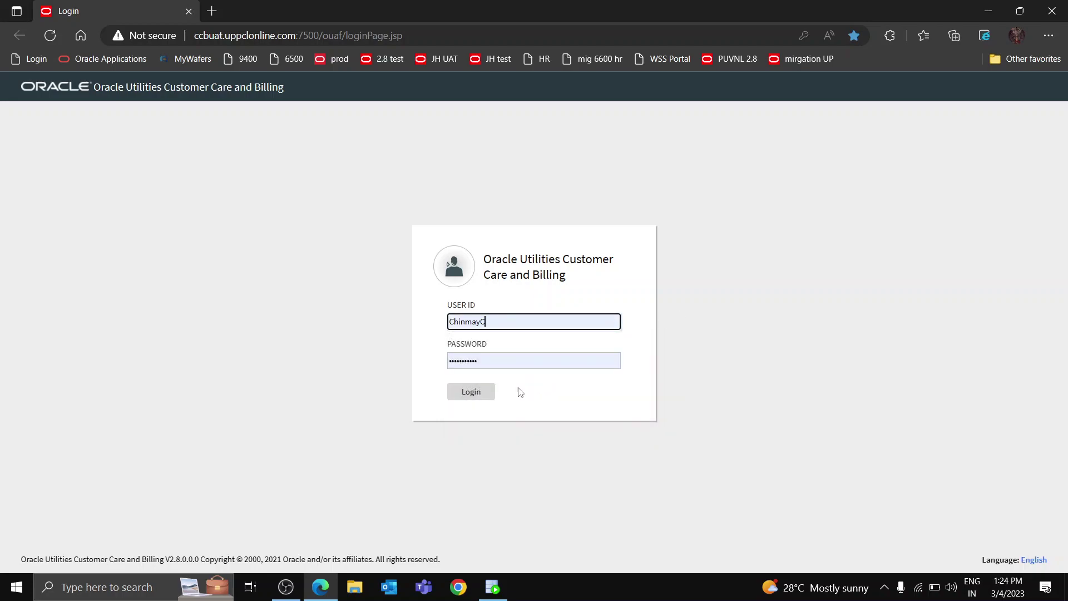
click(489, 395)
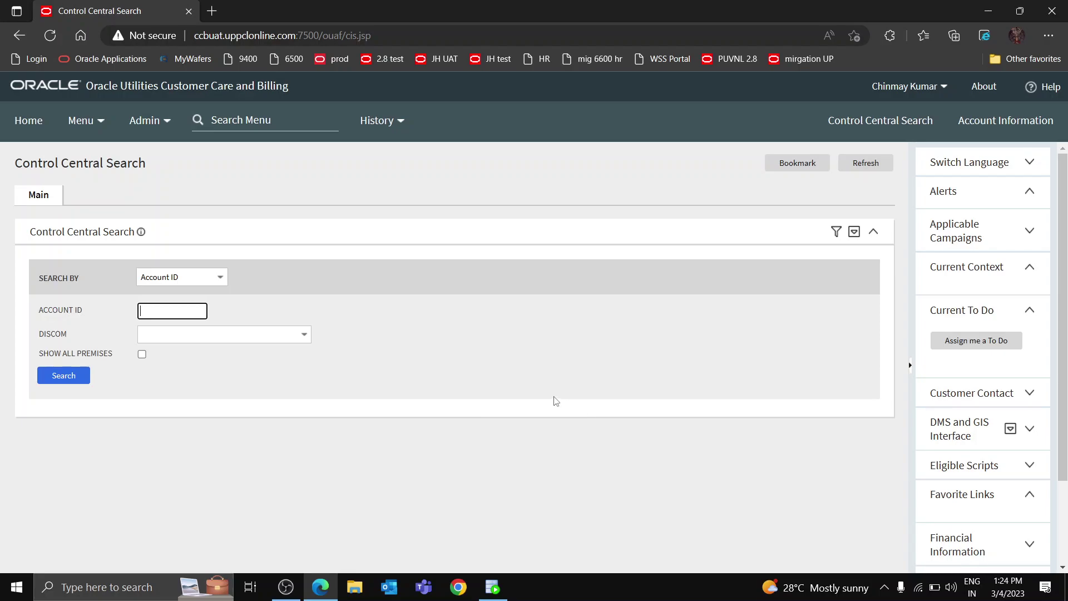
Search Control Central by the customer's pasted account ID.
key(ctrl+v)
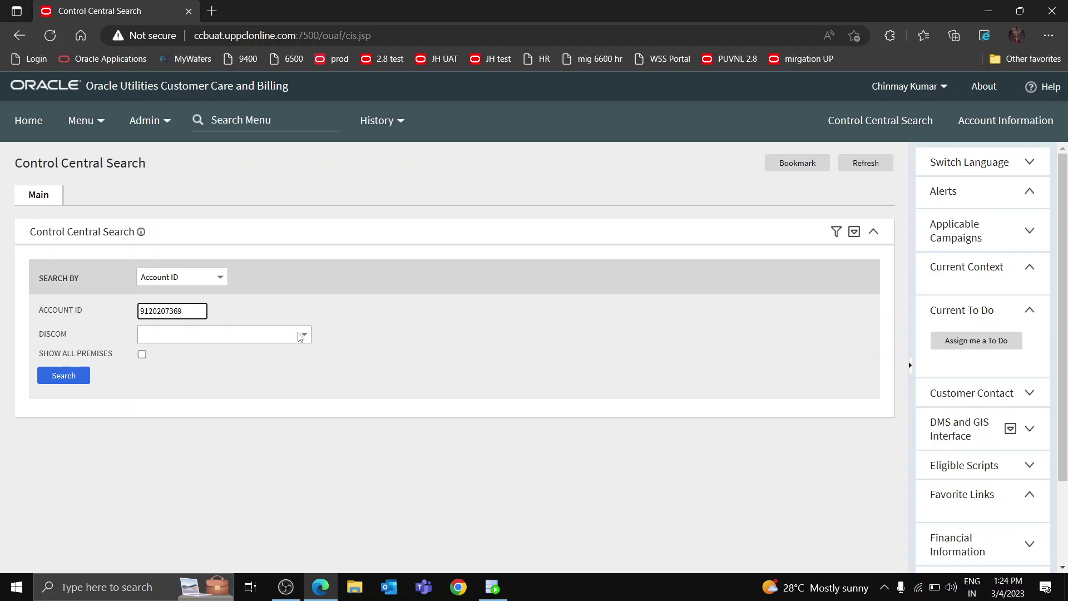
click(69, 375)
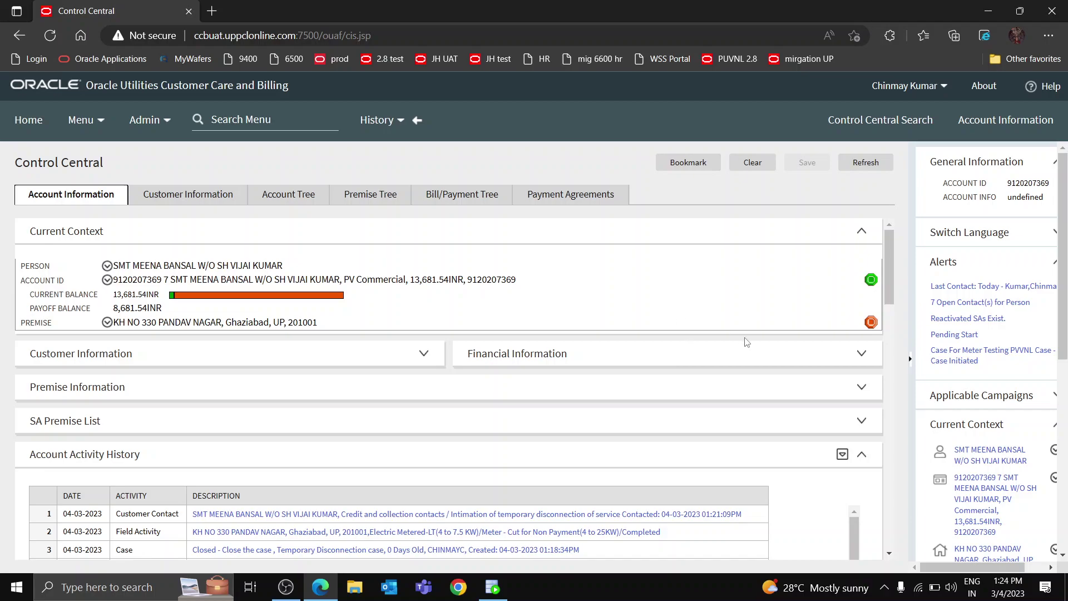
Open the premise's Service Point record, which shows status Temp Disconnected from Pole.
scroll(990, 476, down, 2)
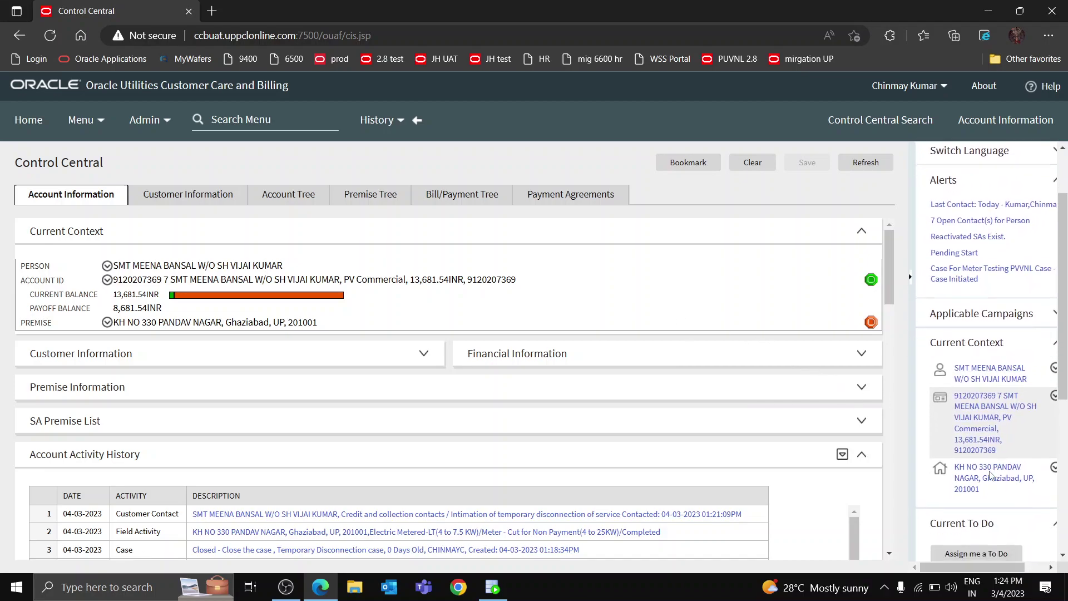
click(1054, 469)
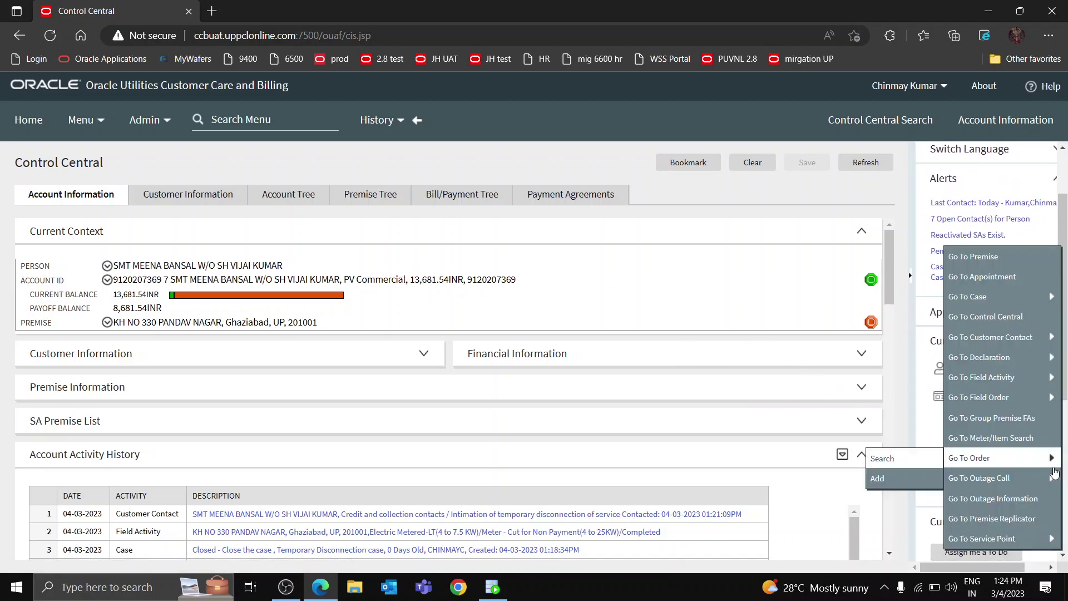
click(780, 290)
scroll(1056, 472, down, 5)
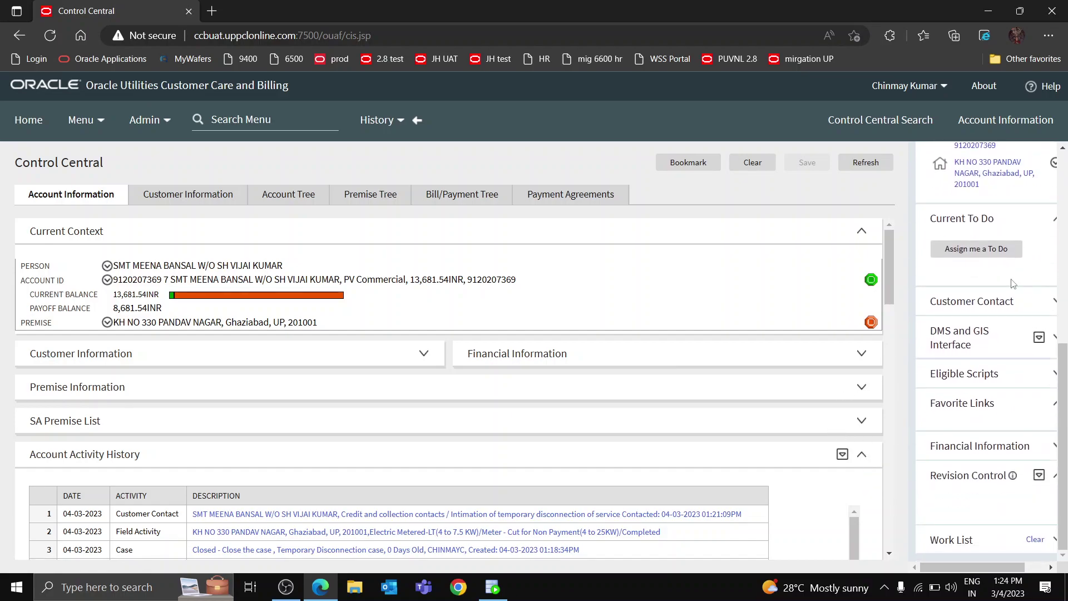
scroll(1057, 472, up, 3)
click(1055, 318)
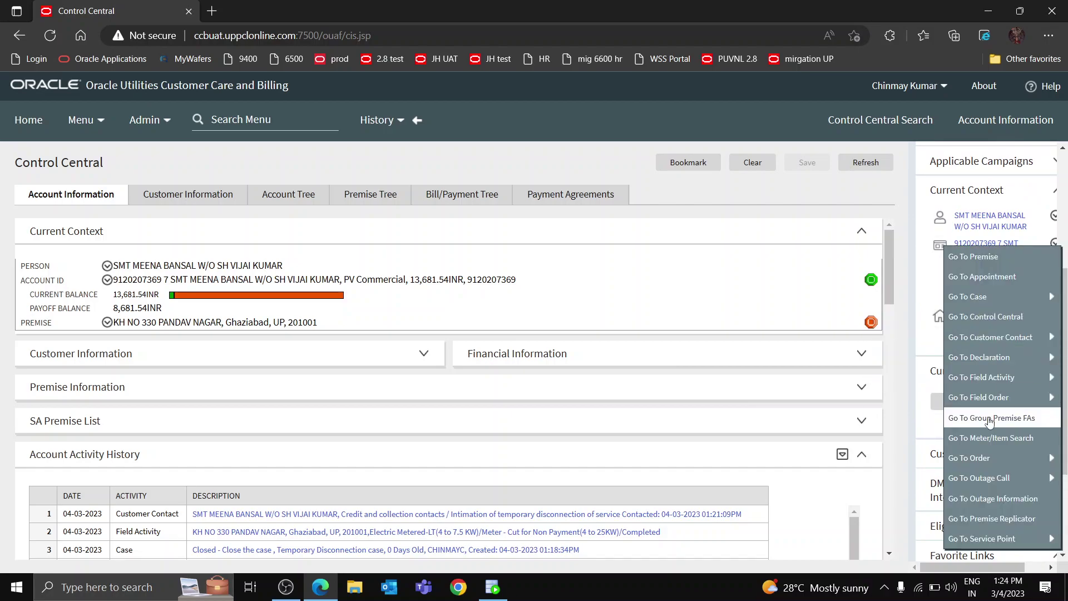
mouse_move(973, 539)
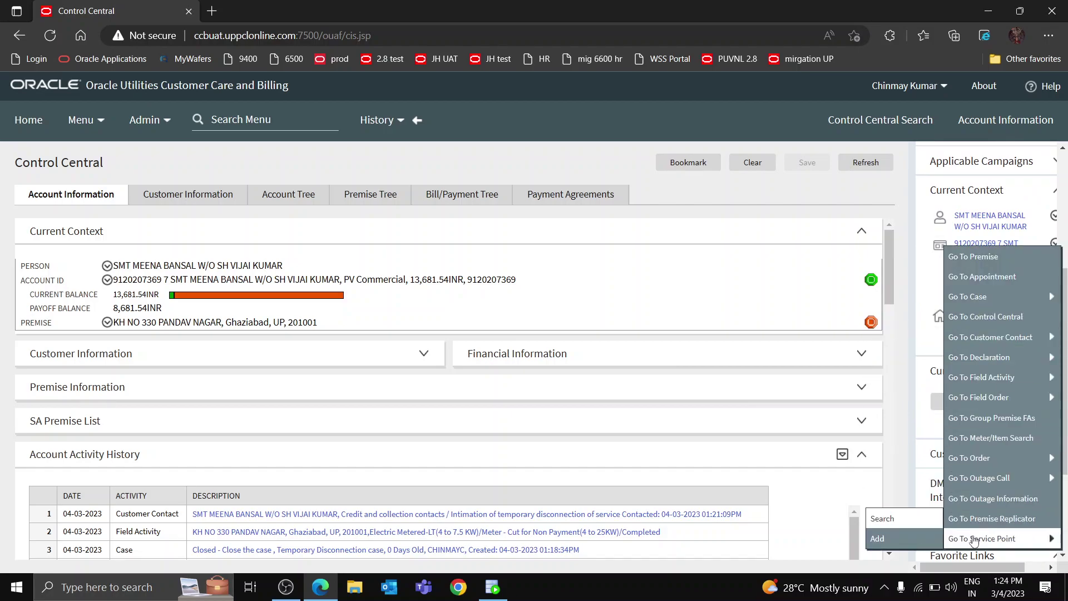
click(907, 521)
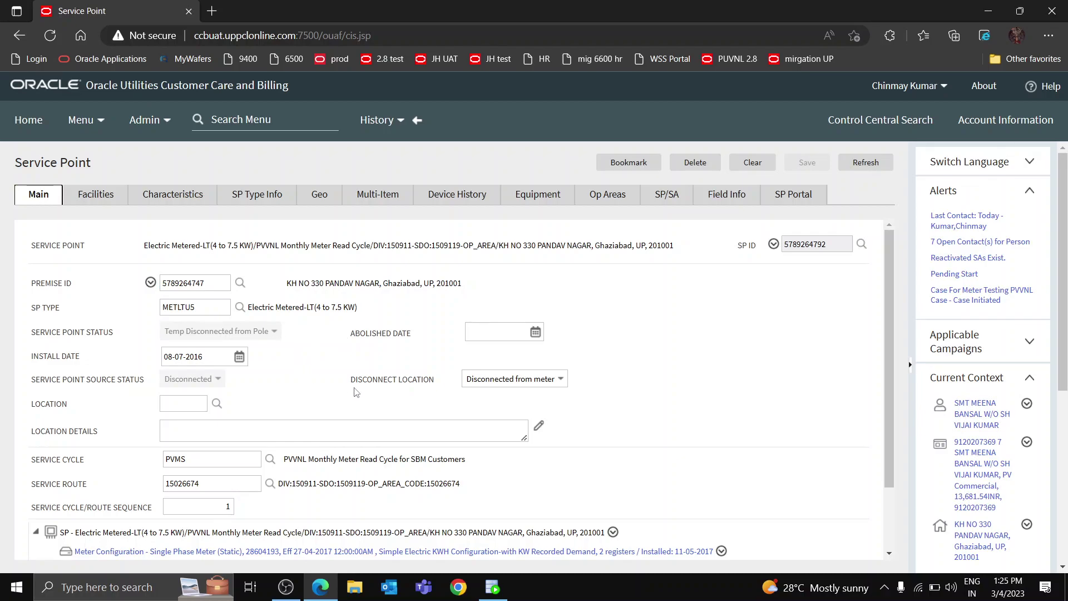
Start a new case for the account through Go To Case > Add.
click(1027, 442)
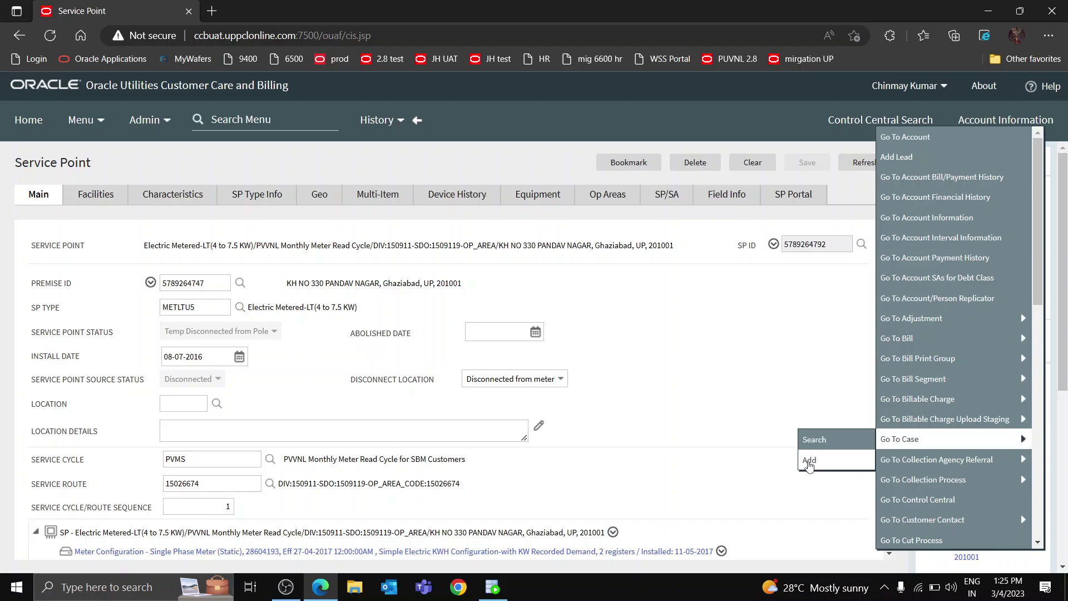
click(810, 461)
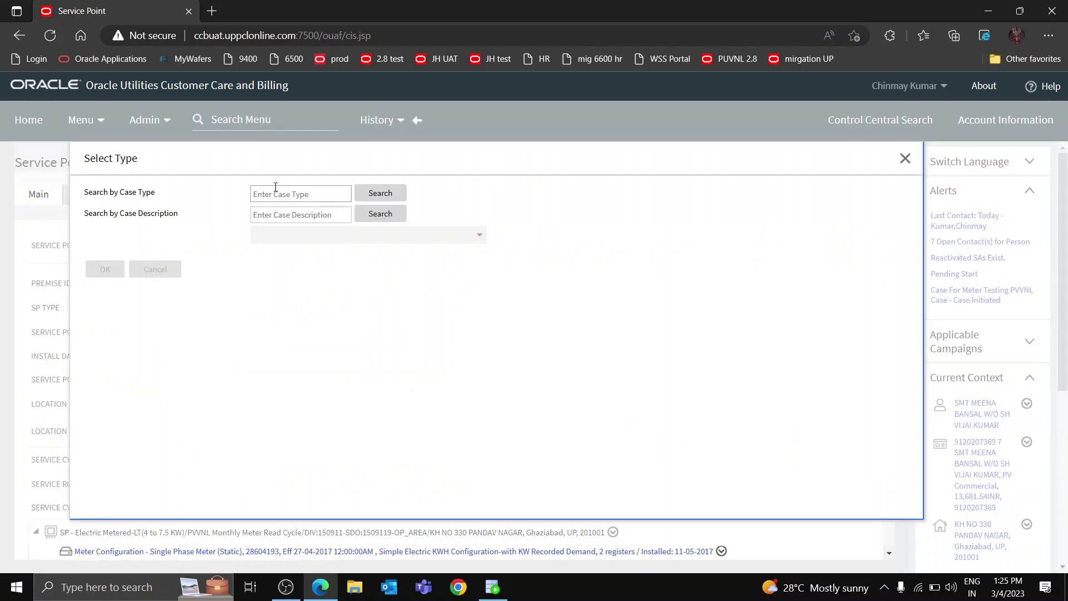
Search '%reconnection' and choose CUSTOMER REQUESTED RECONNECTION AFTER TEMP DISC as the case type.
click(288, 216)
text(%)
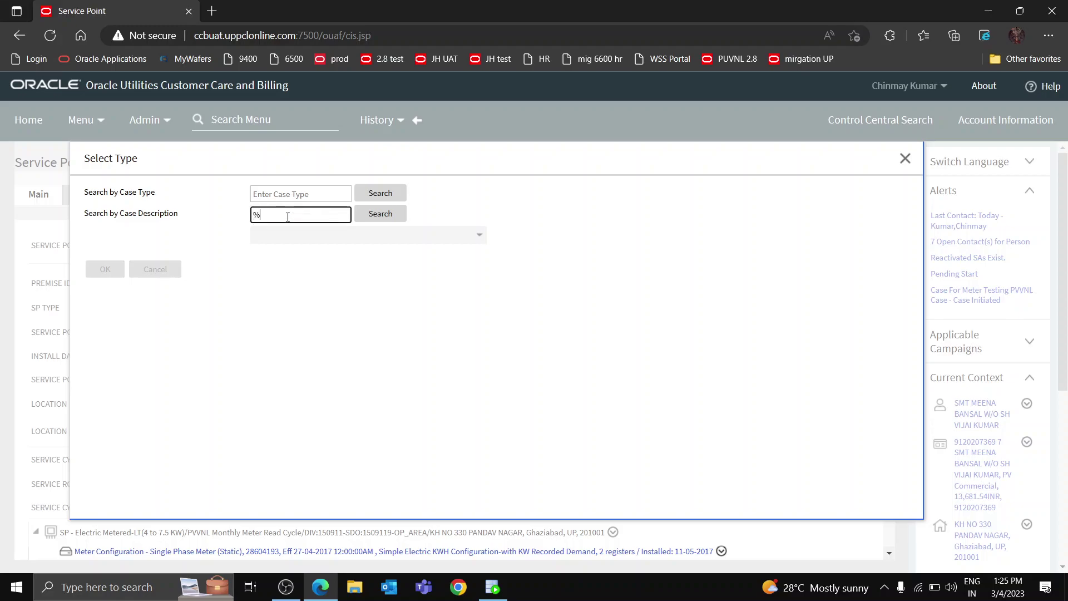
text(reconnection)
click(390, 213)
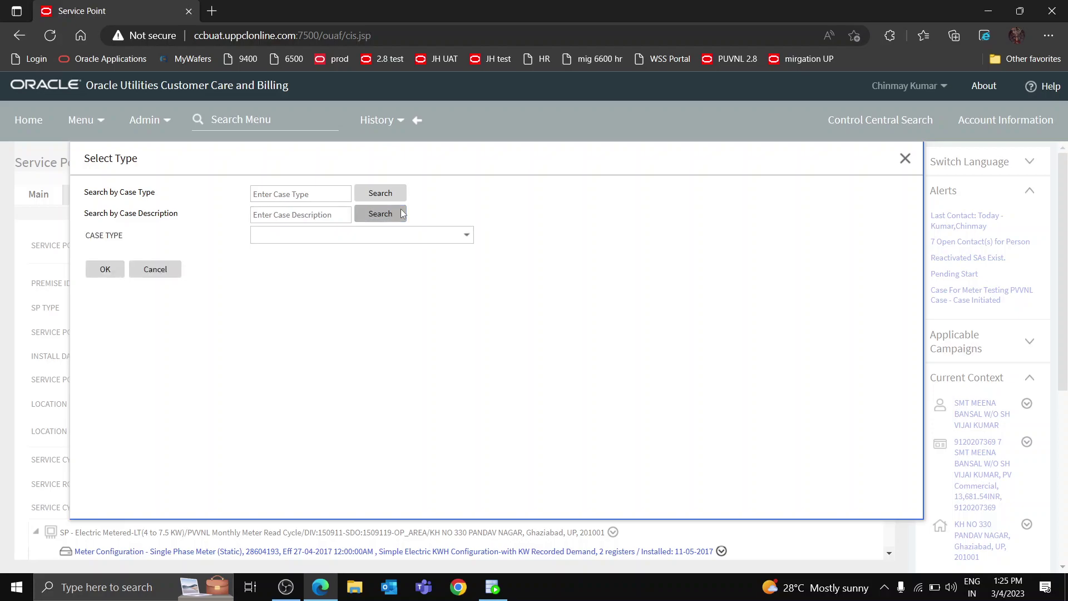
click(369, 237)
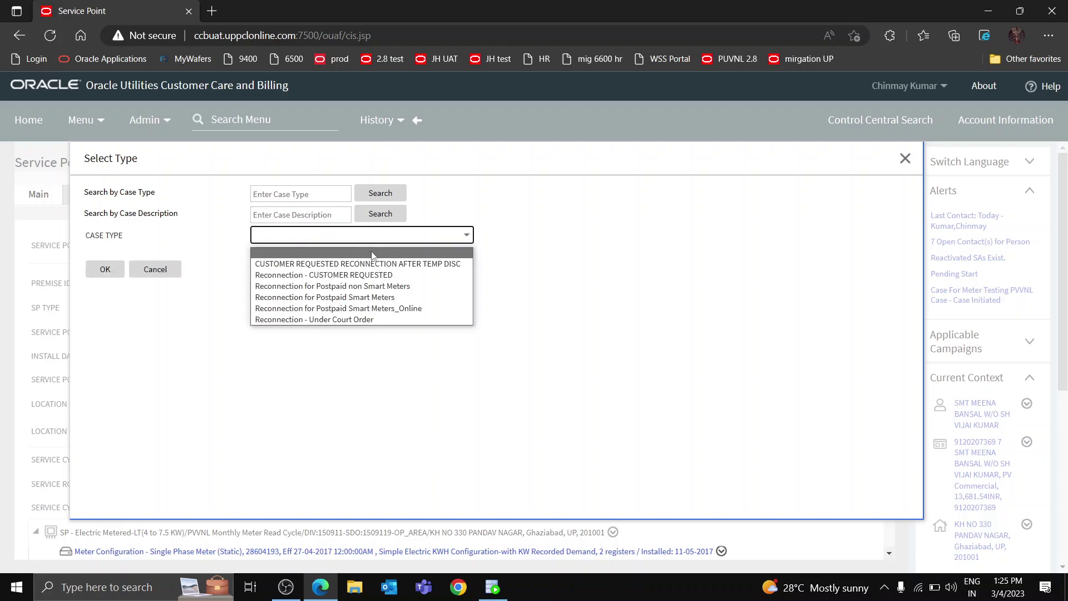
click(383, 264)
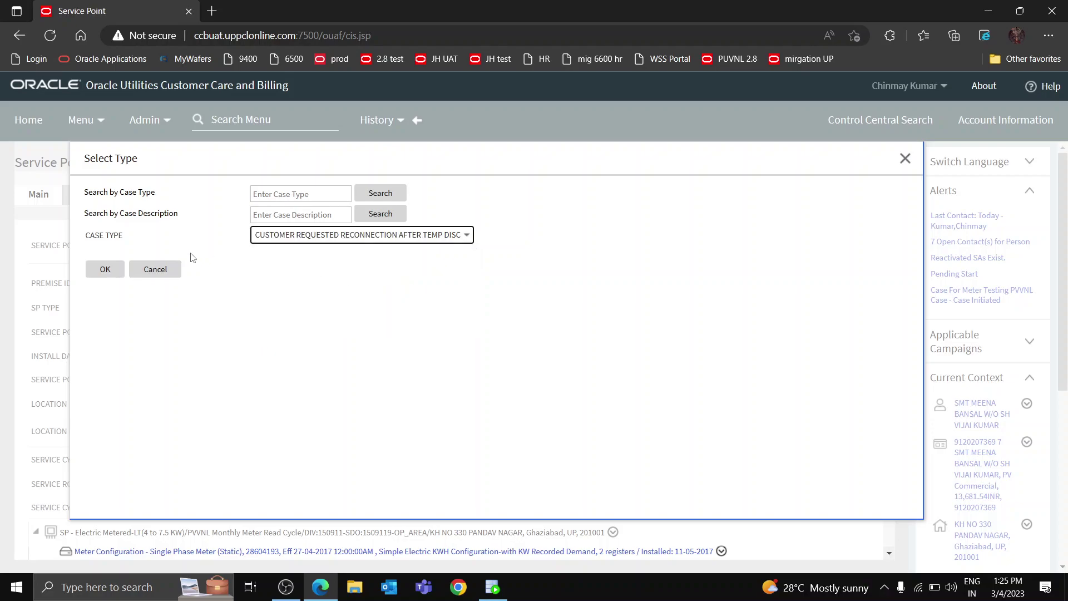
click(104, 270)
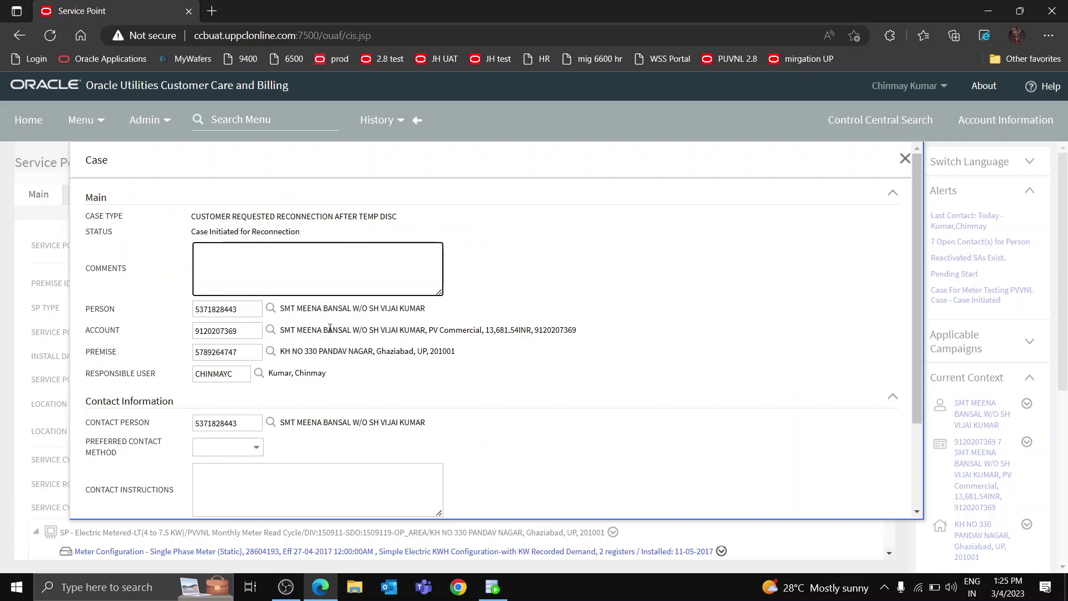
Save the Customer Requested Reconnection case so it shows Open, Case Initiated for Reconnection.
scroll(477, 395, down, 3)
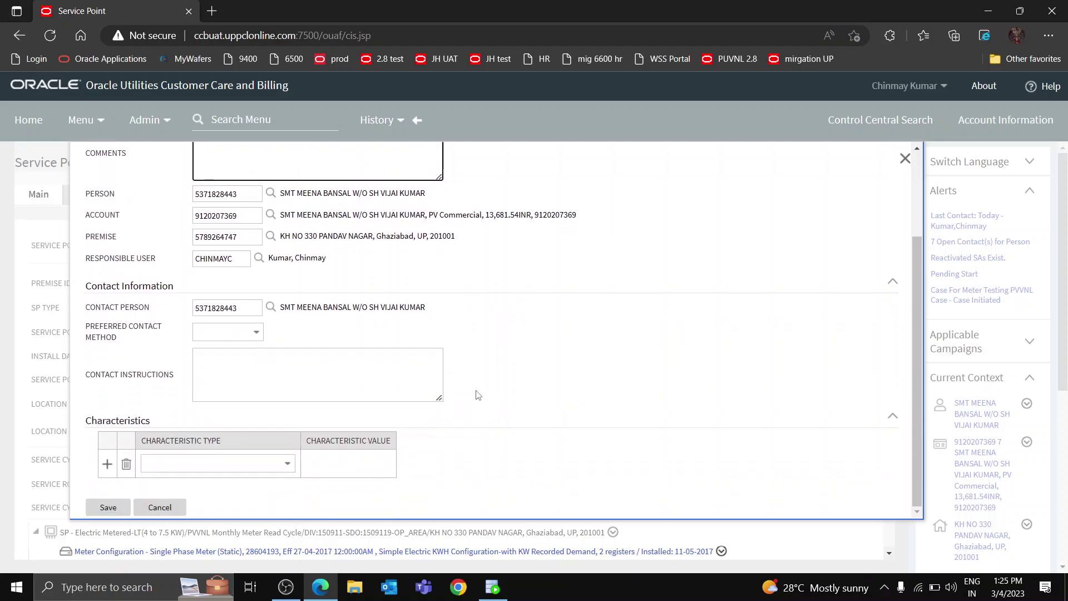
click(119, 505)
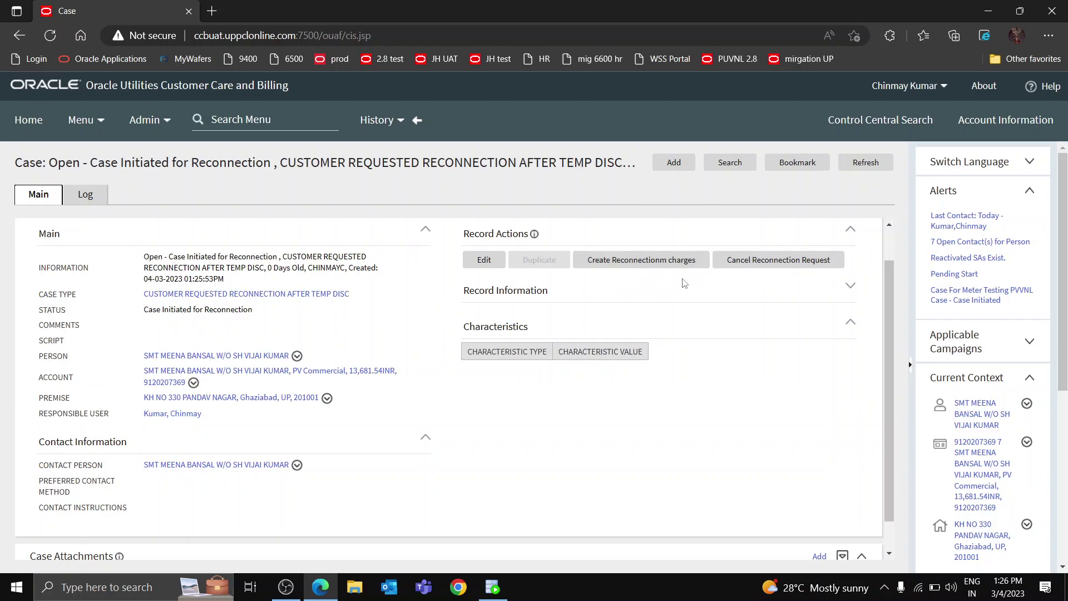
Create the reconnection charges and refresh the case to show the charges-estimated status.
click(652, 266)
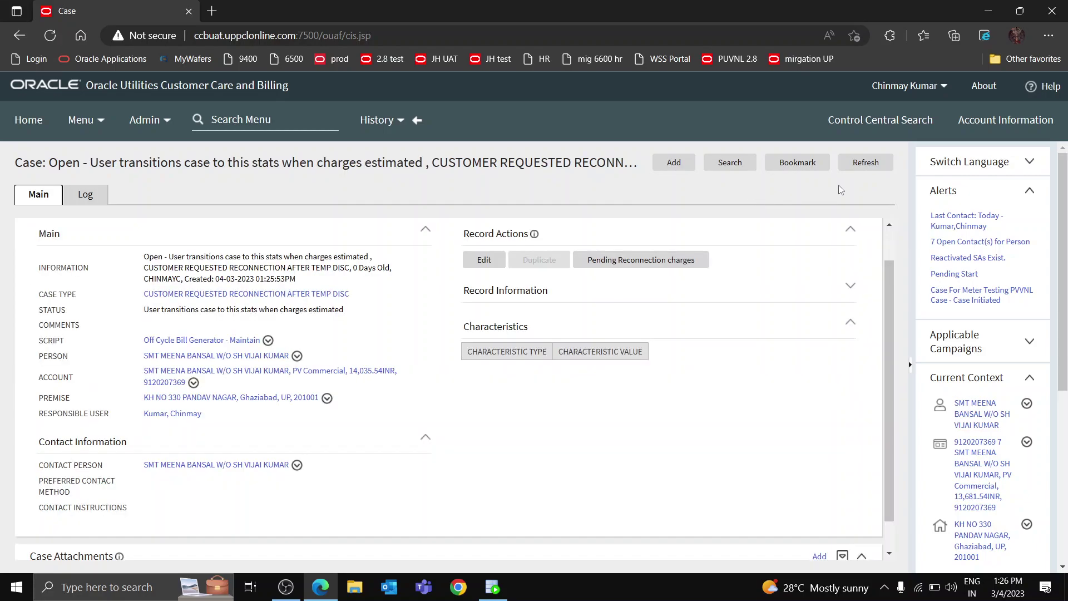
click(855, 165)
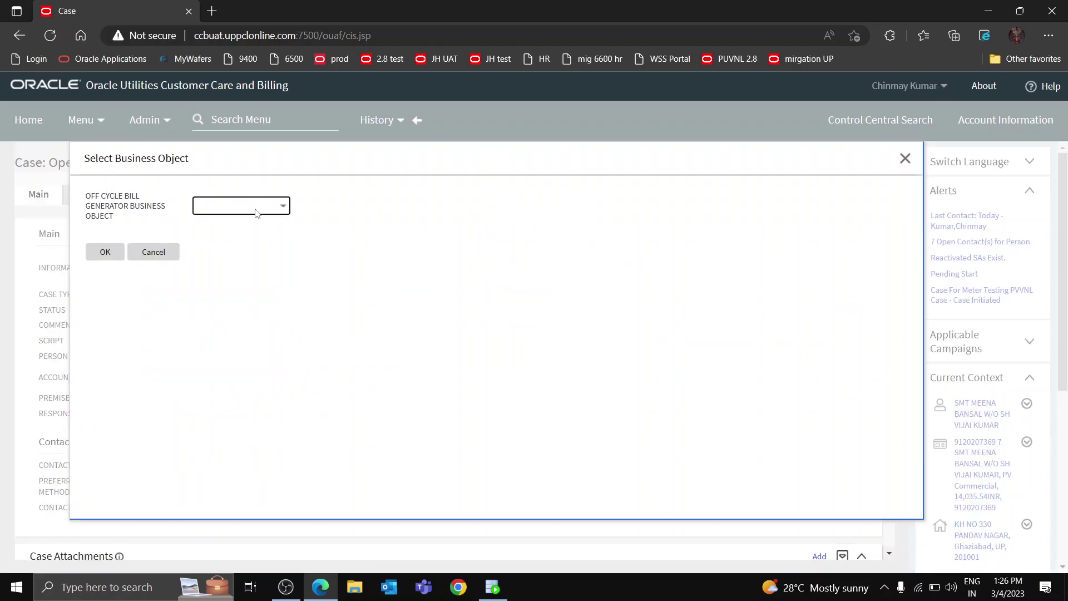
Choose Off Cycle Bill Generator as the business object for the new record.
click(256, 213)
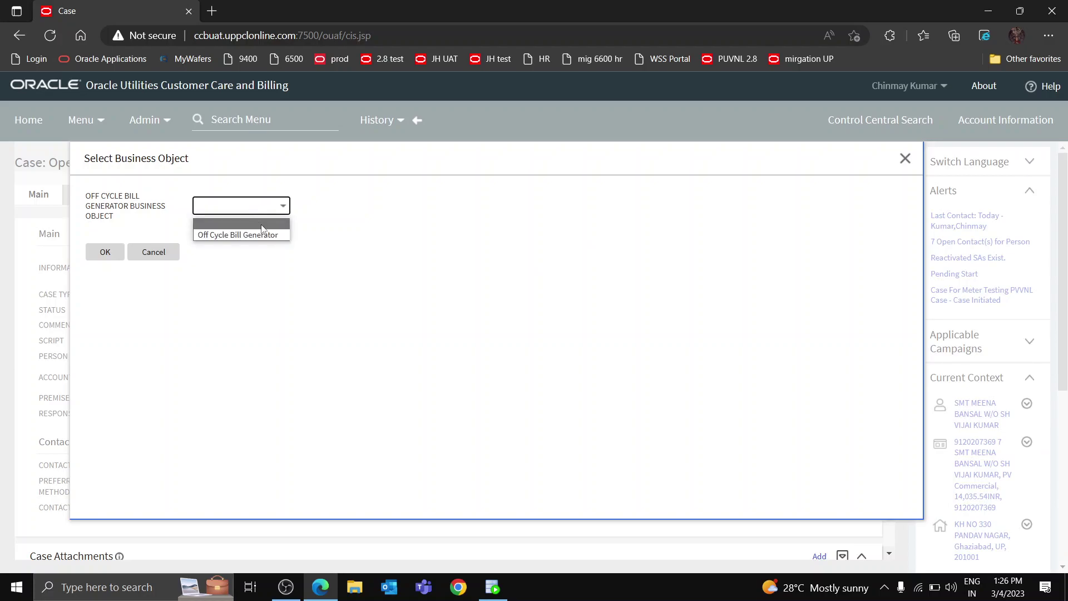
click(266, 239)
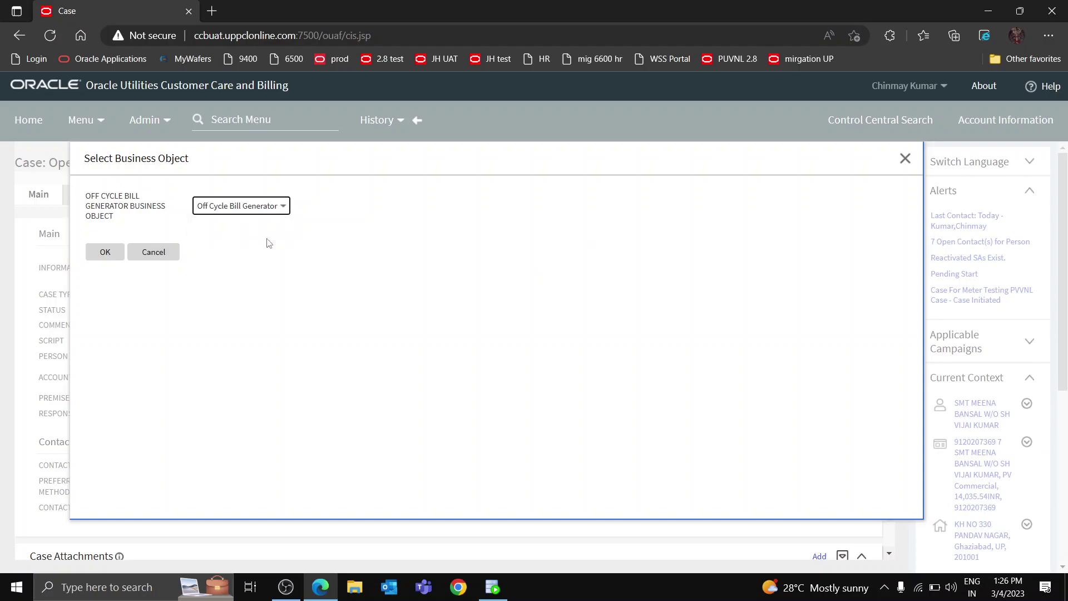
click(106, 250)
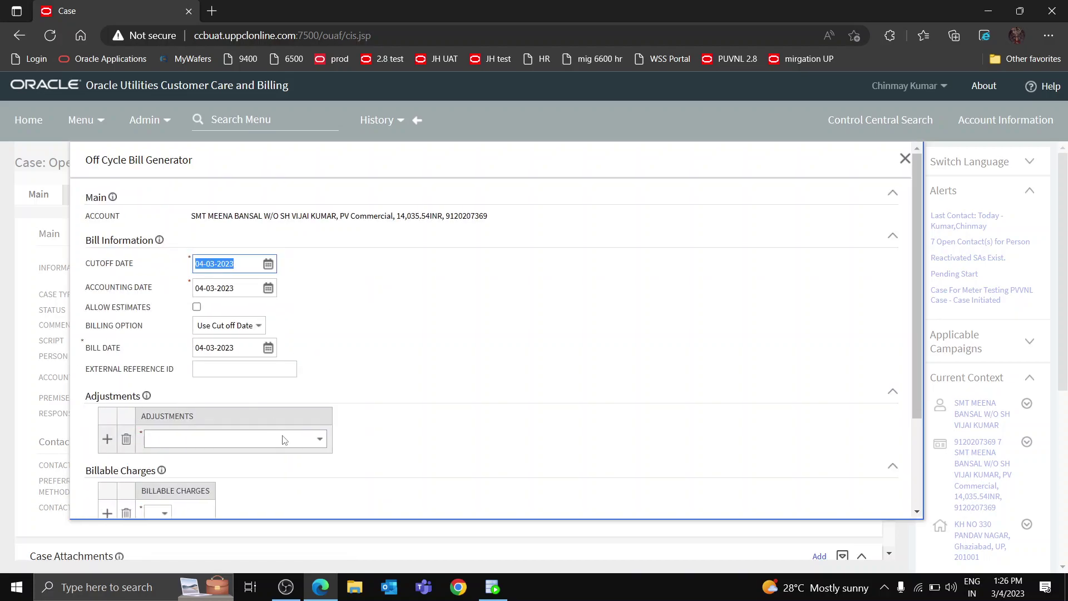
Add adjustments: 300.00INR Reconnection charge, 27.00INR ADJ of CGST, and 27.00INR ADJ of SGST.
click(284, 440)
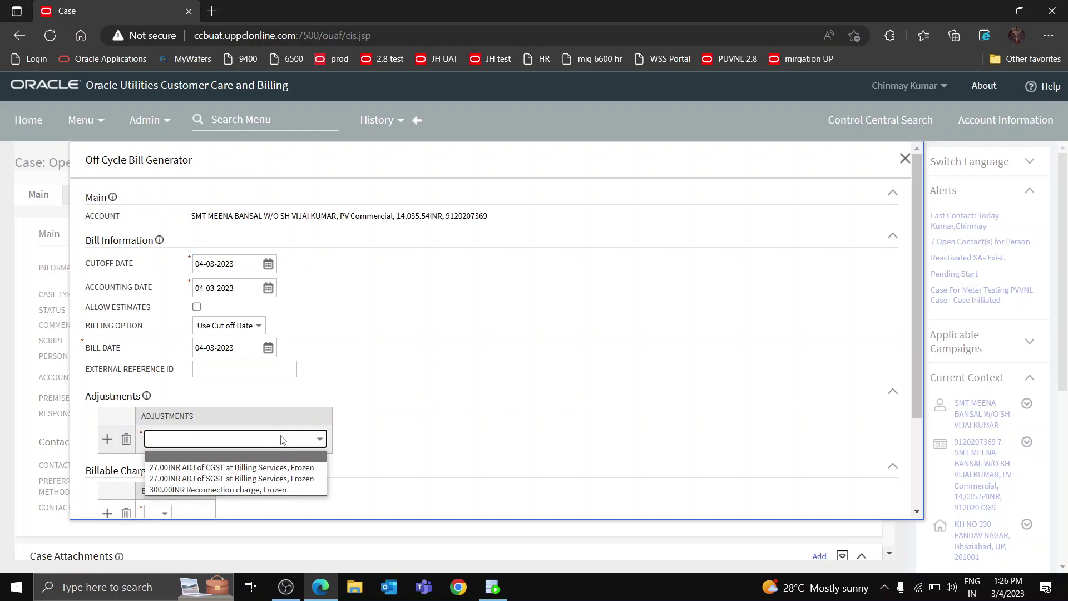
click(225, 489)
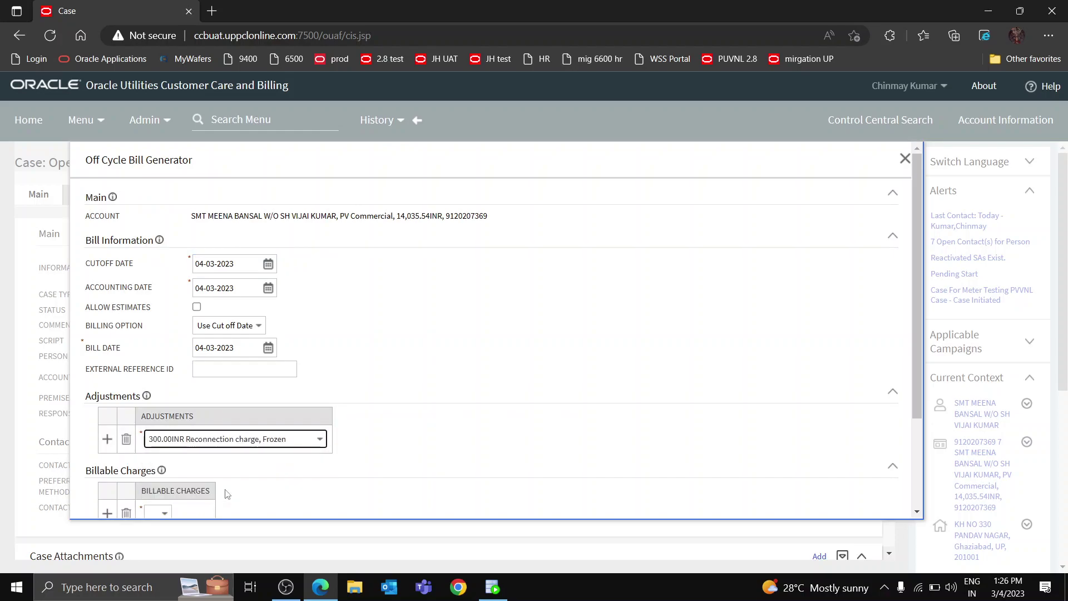
click(106, 440)
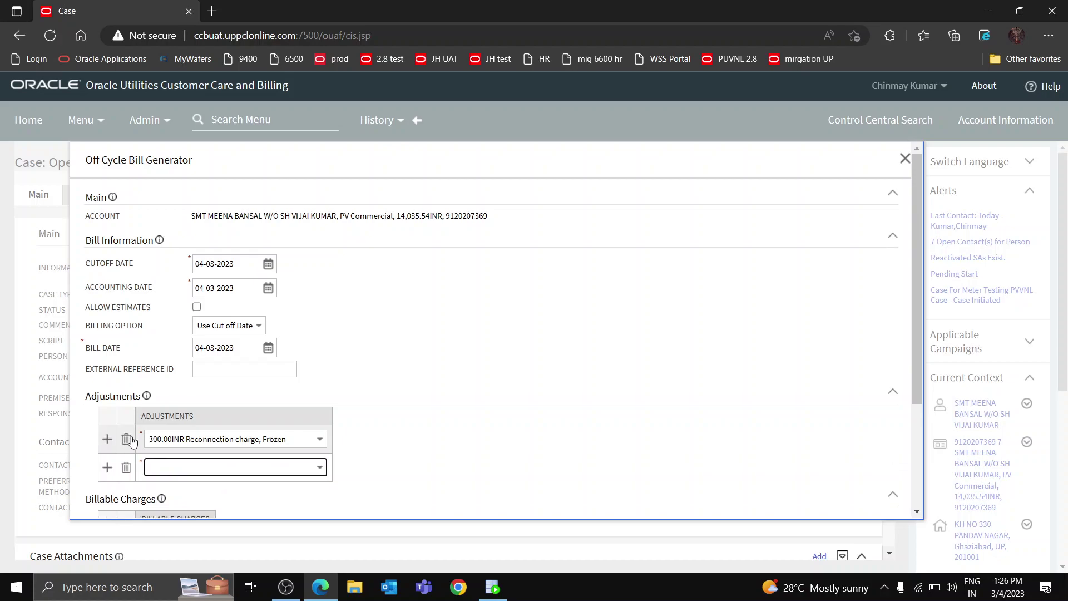
click(225, 469)
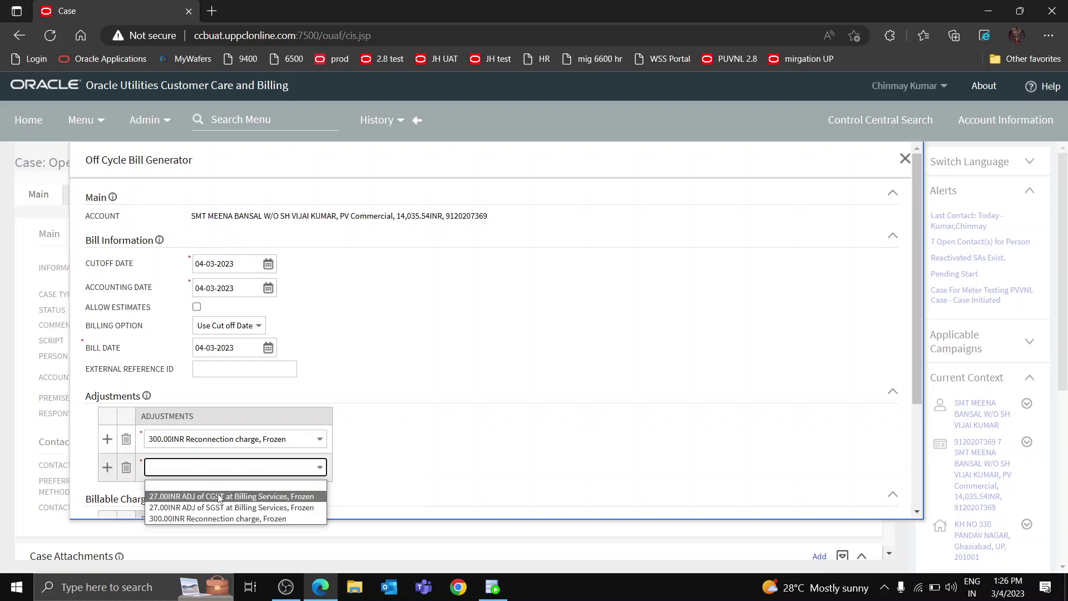
click(219, 497)
click(108, 467)
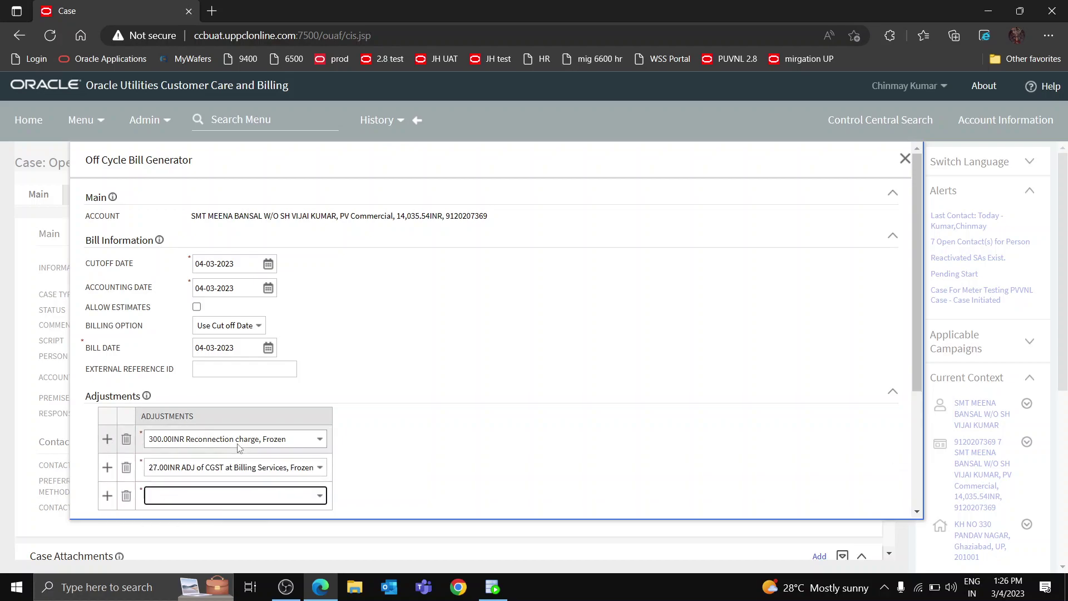
scroll(239, 448, down, 1)
click(239, 452)
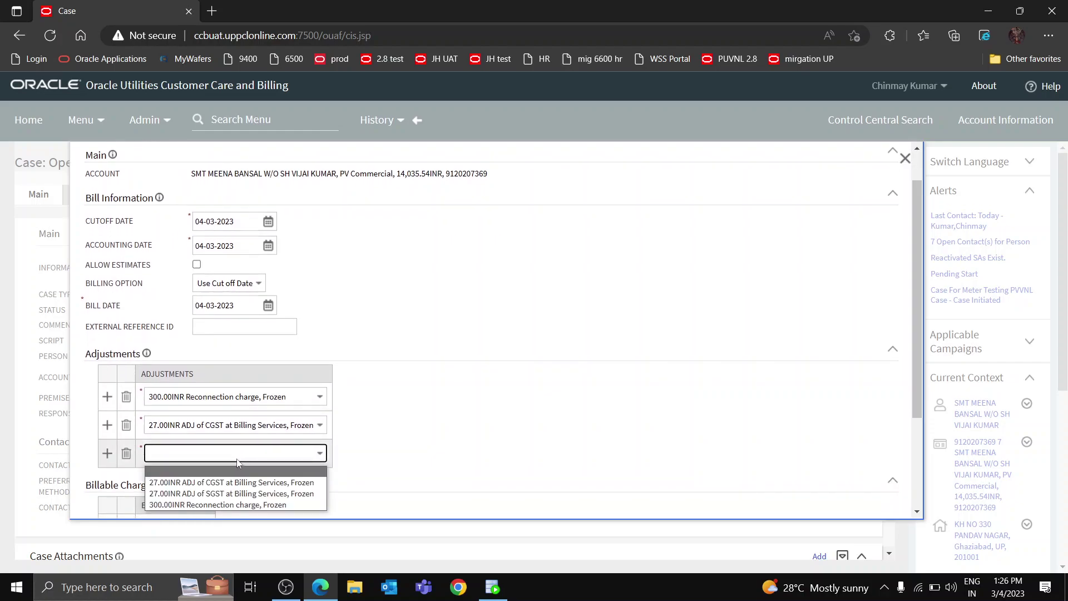
click(232, 494)
scroll(383, 420, down, 3)
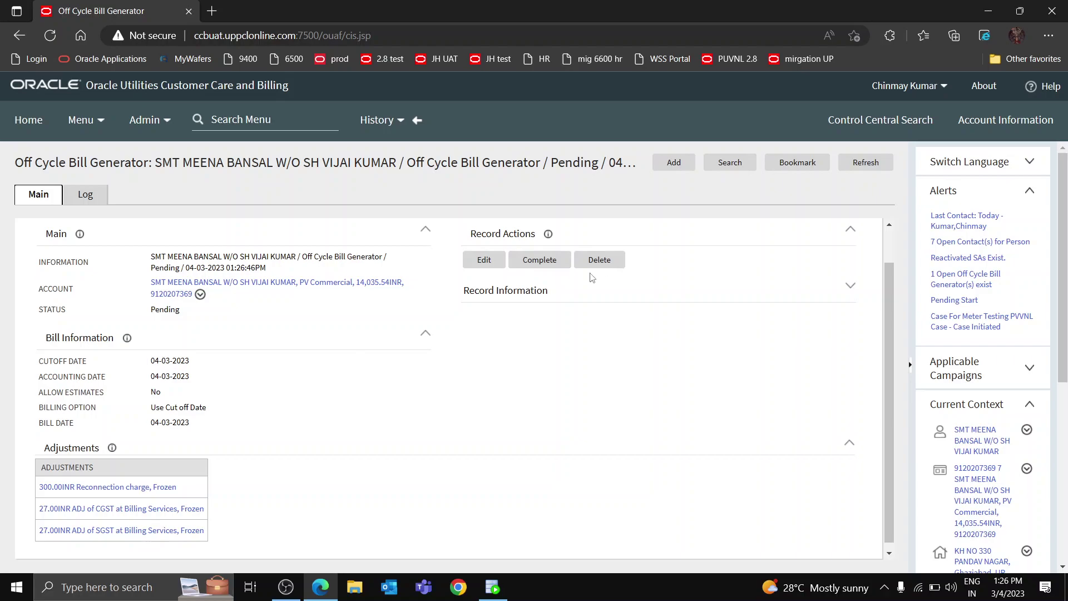
Complete the off cycle bill, producing a bill dated 04-03-2023 due 11-03-2023.
click(543, 268)
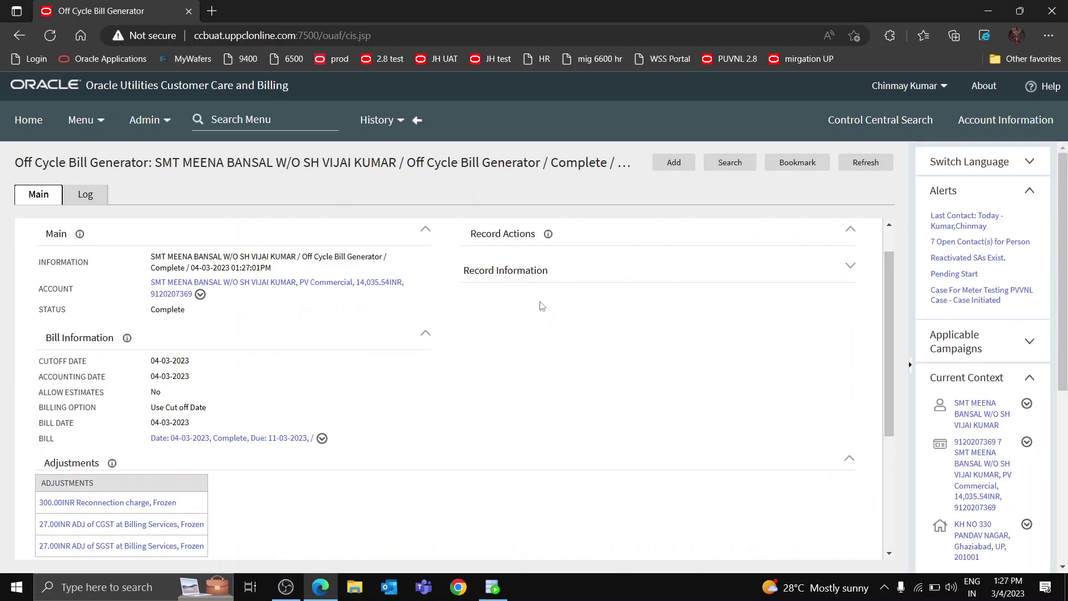
Go back to the open reconnection case through the History list.
click(376, 120)
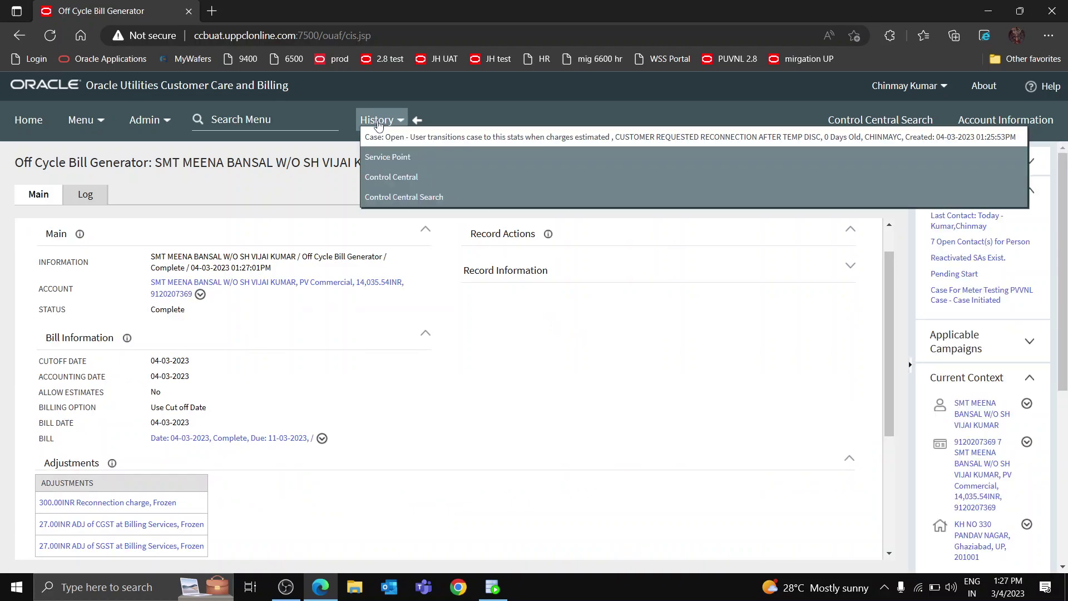
click(394, 139)
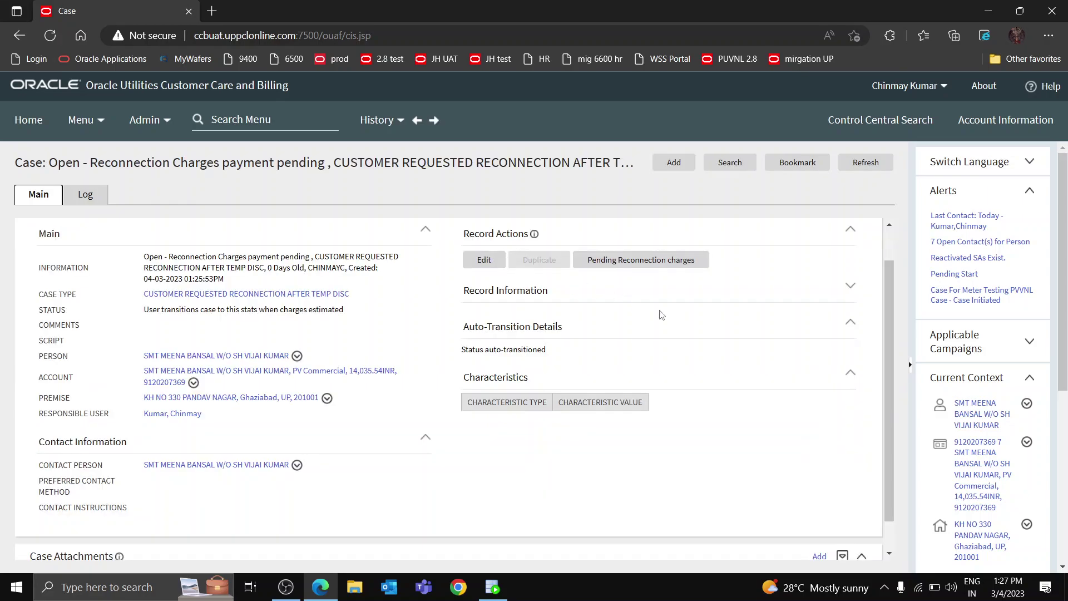
Refresh the case, initiate its reconnection site-visit field activity, and open the pending field activity.
click(859, 166)
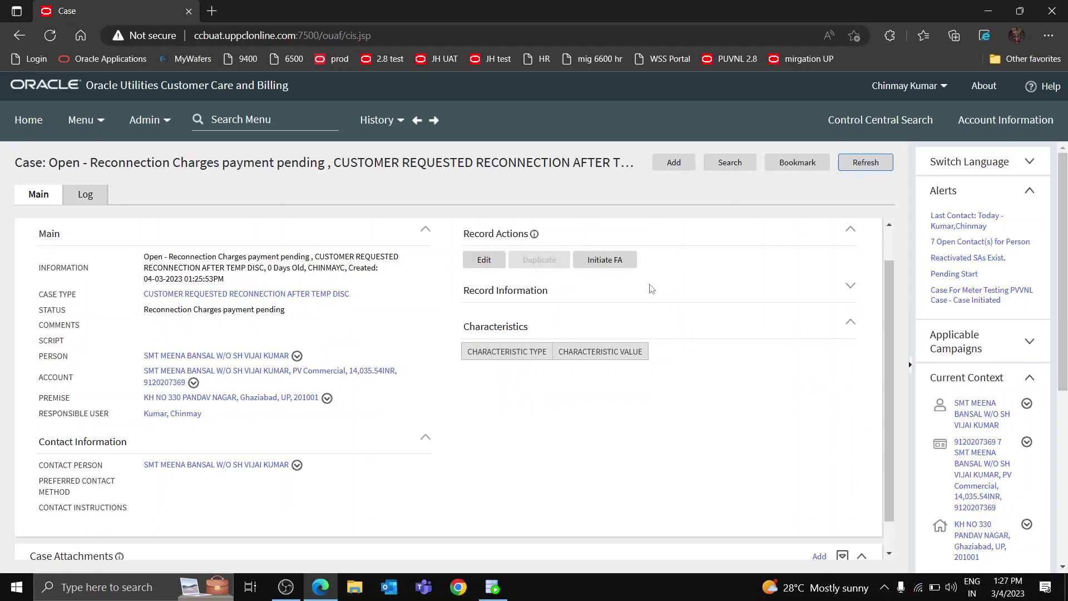
click(620, 266)
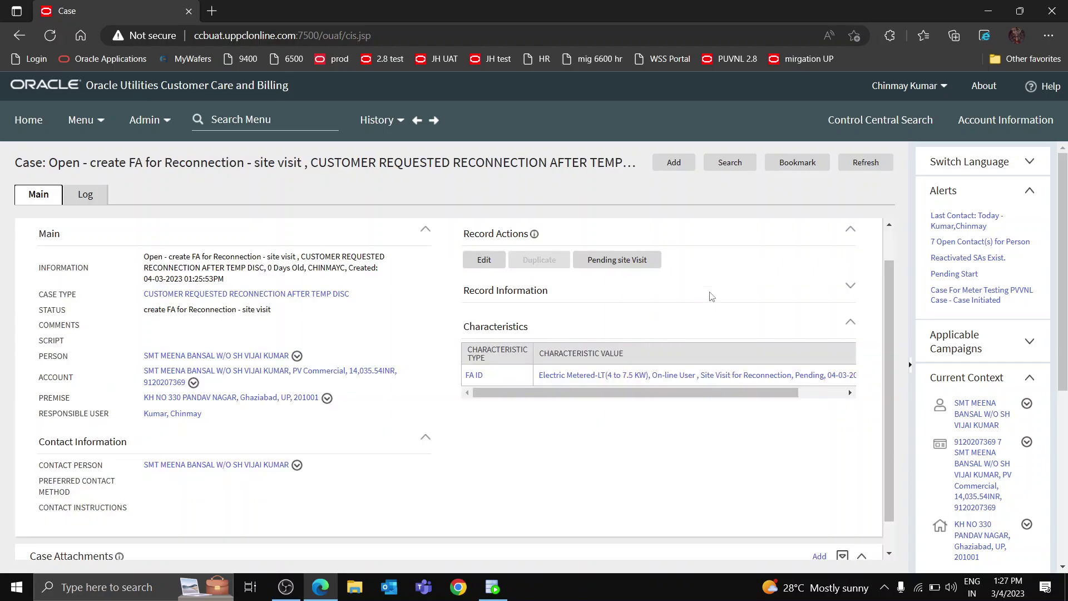
click(863, 165)
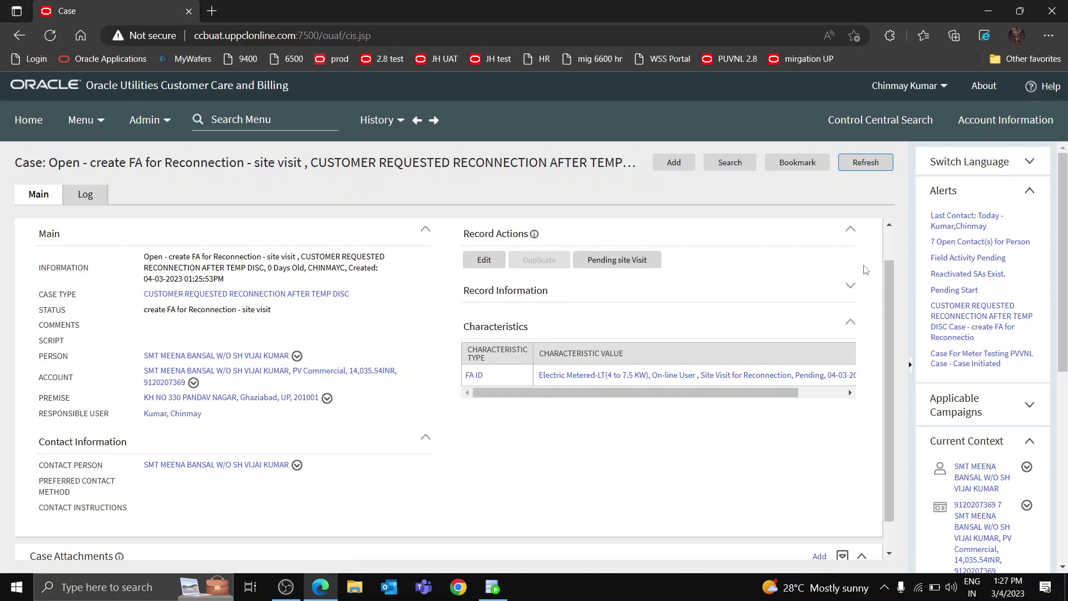
click(977, 264)
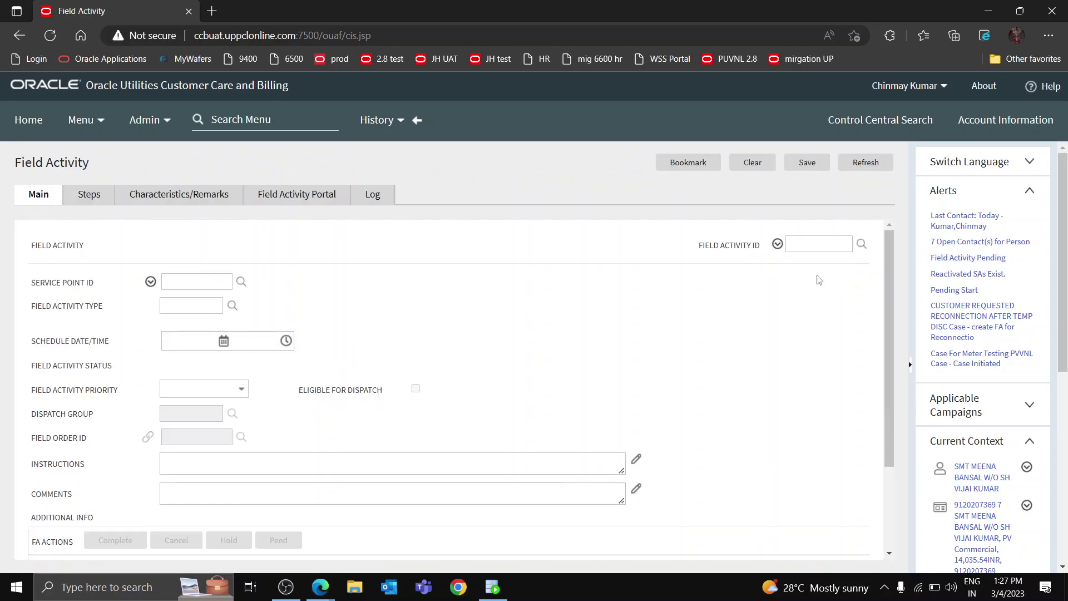
Load the pending Site Visit for Reconnection activity and add an FA Upload Staging record for it.
scroll(259, 329, right, 5)
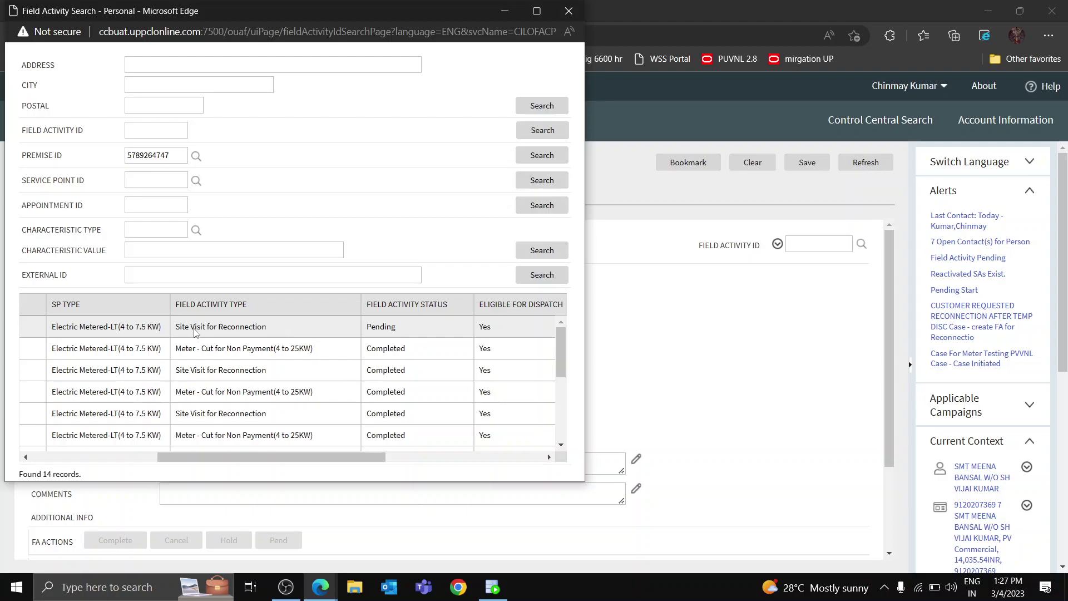
click(230, 329)
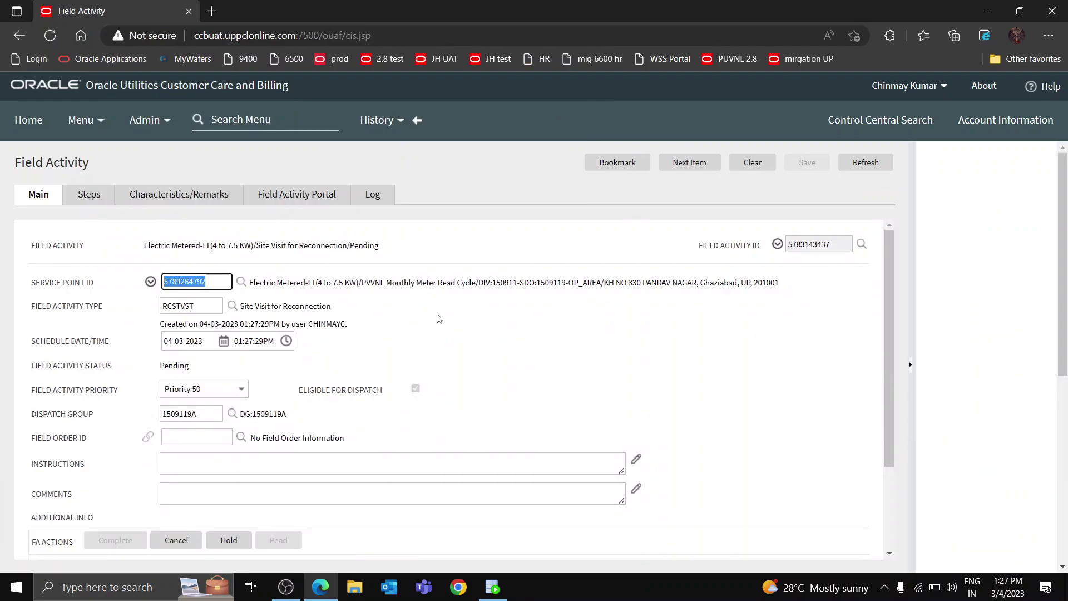
click(778, 245)
mouse_move(801, 301)
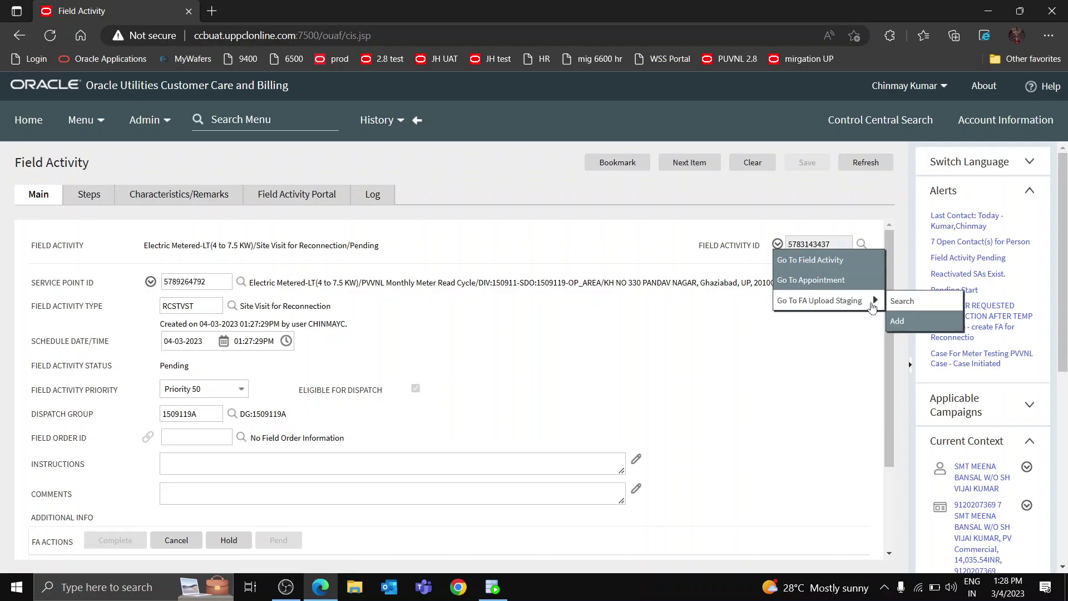
click(904, 327)
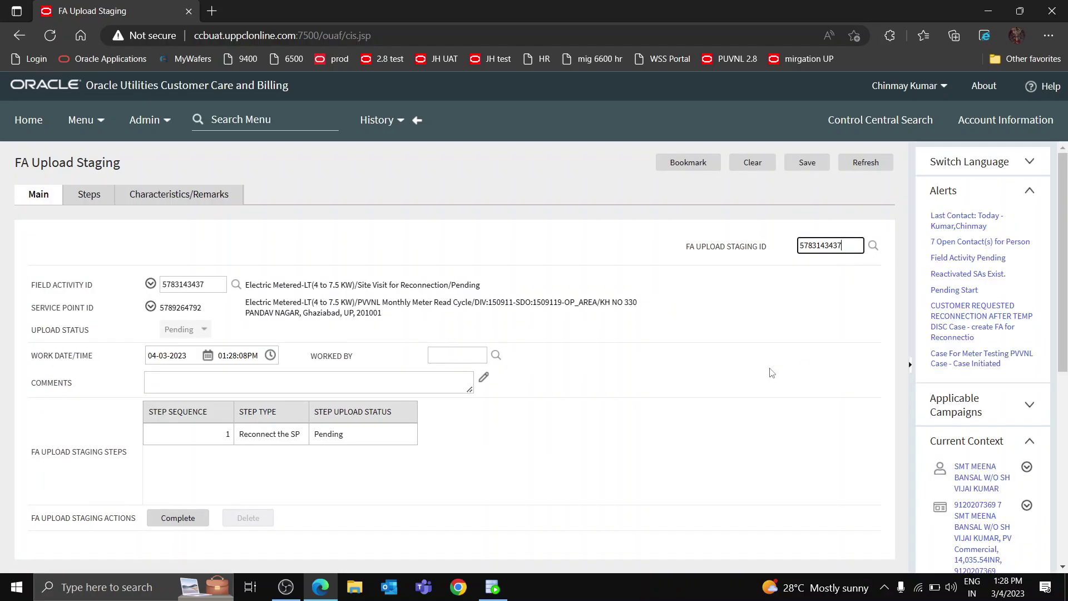
Add the remark 'OK' to the upload record and choose PVVNL as the stock location.
click(361, 381)
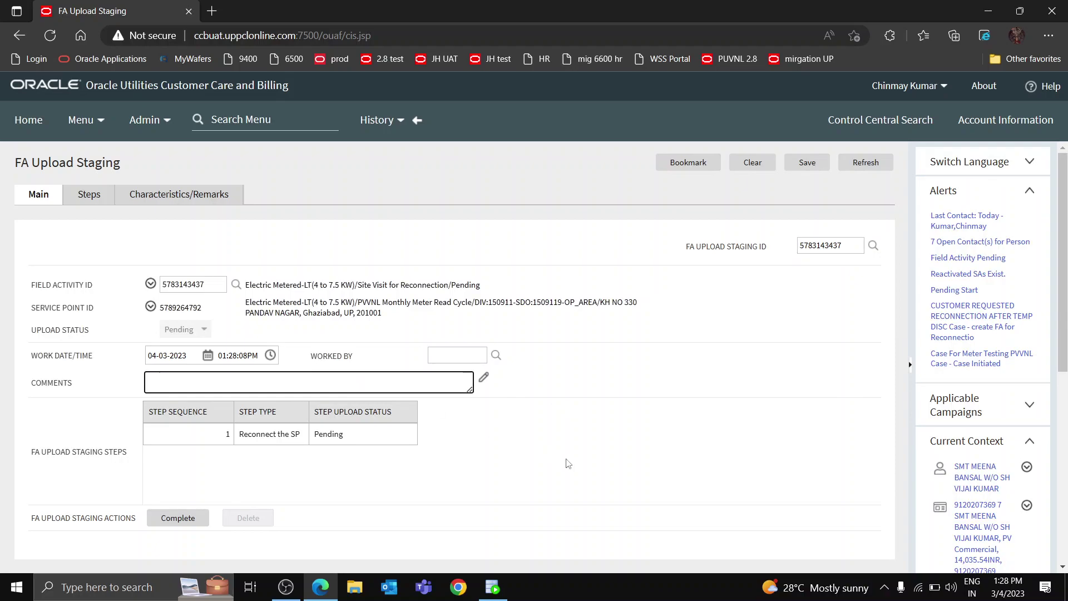
text(OK)
click(81, 199)
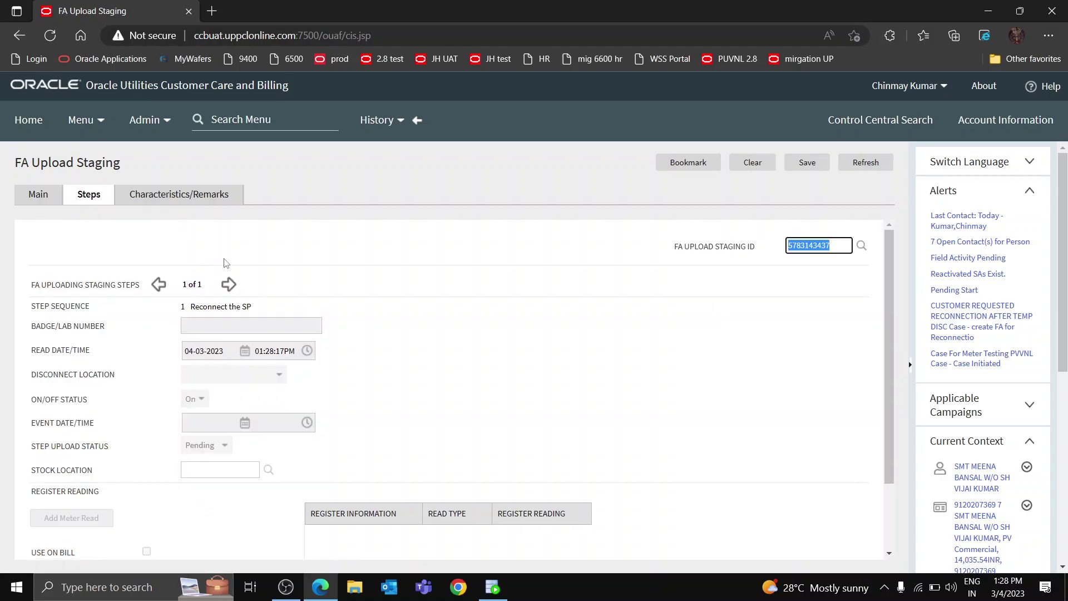
click(231, 473)
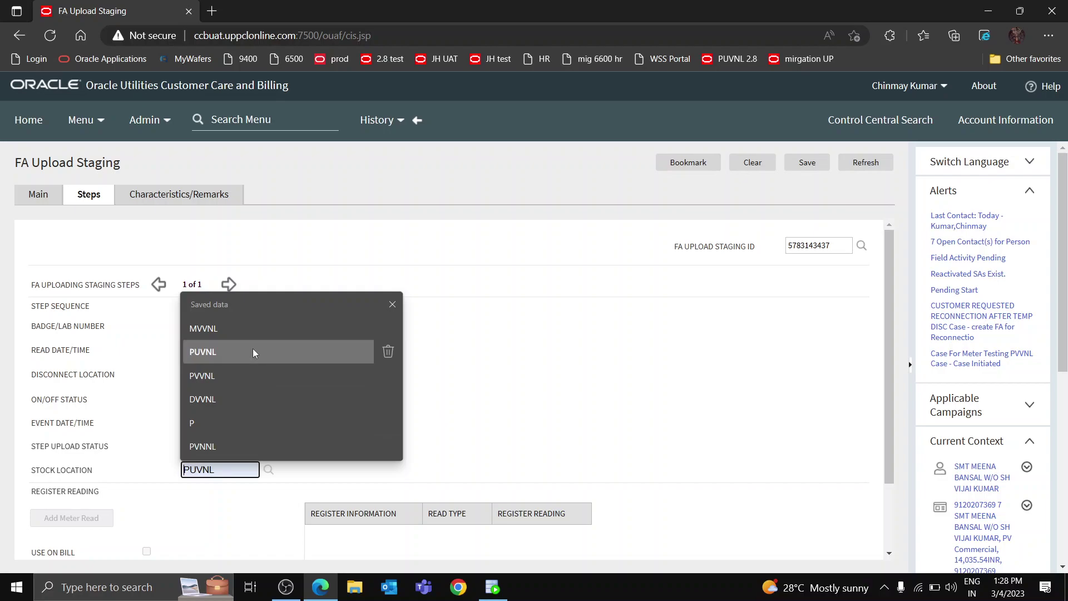
click(226, 376)
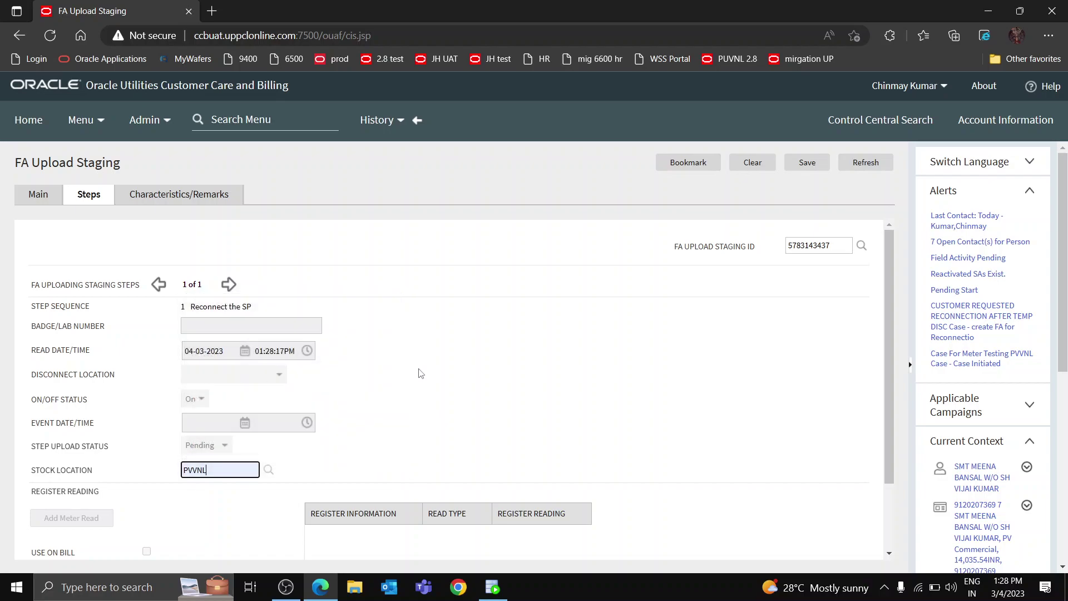
Complete the Reconnect the SP upload step and accept the service point sequence warning.
scroll(540, 352, down, 3)
click(542, 335)
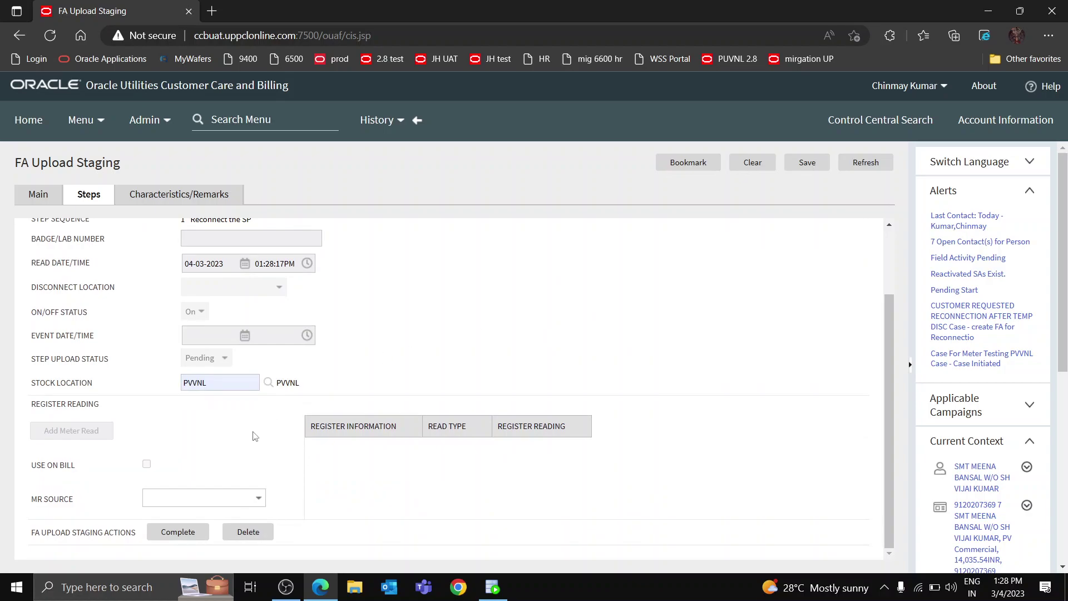
click(187, 532)
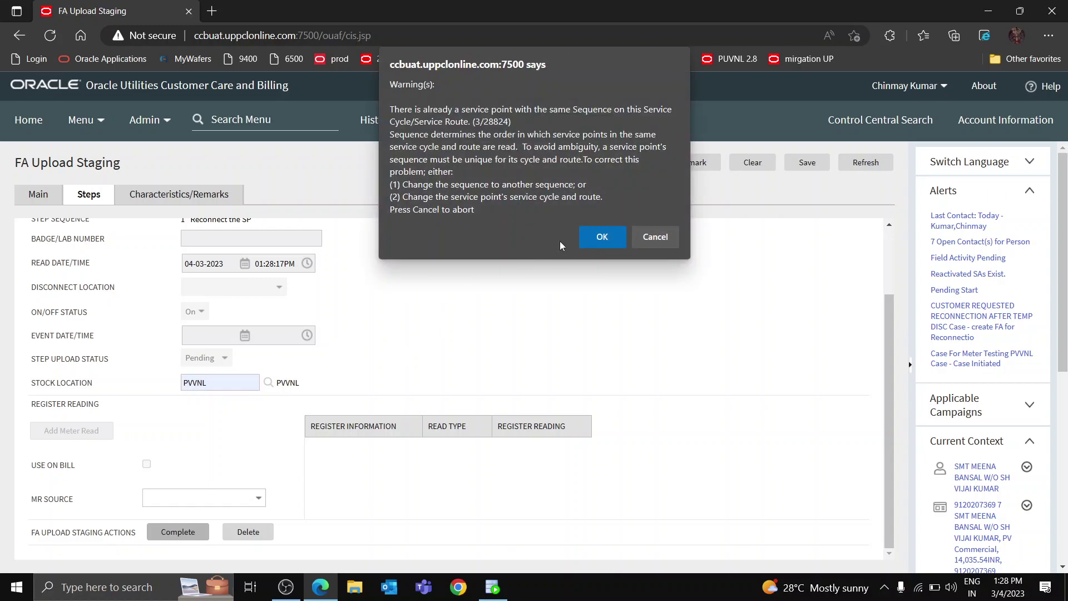
click(608, 239)
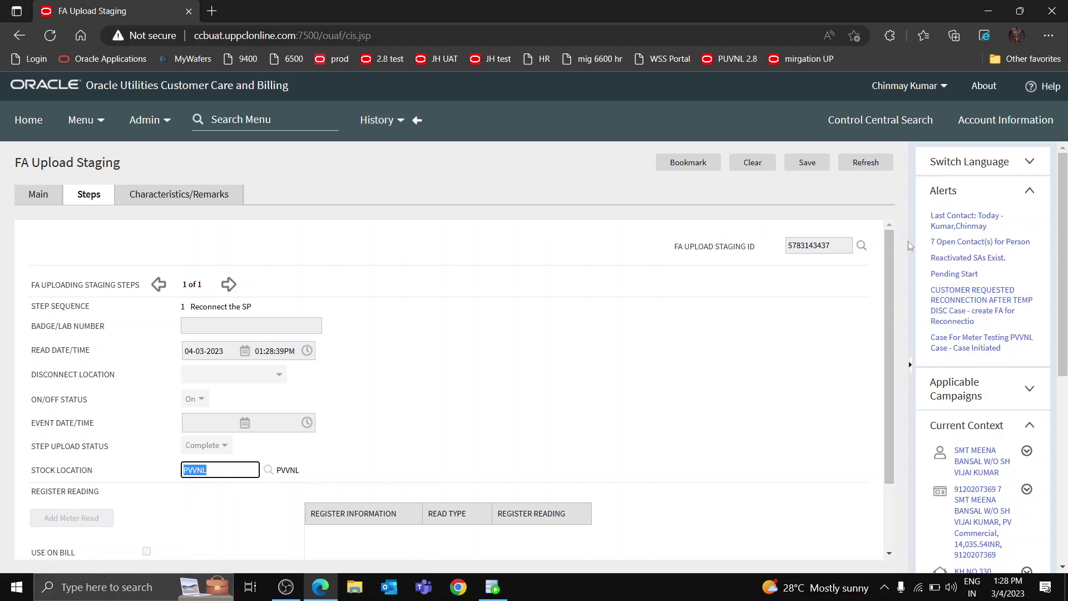
Reopen the reconnection case and advance it to Pending site Visit for a metered connection.
click(977, 300)
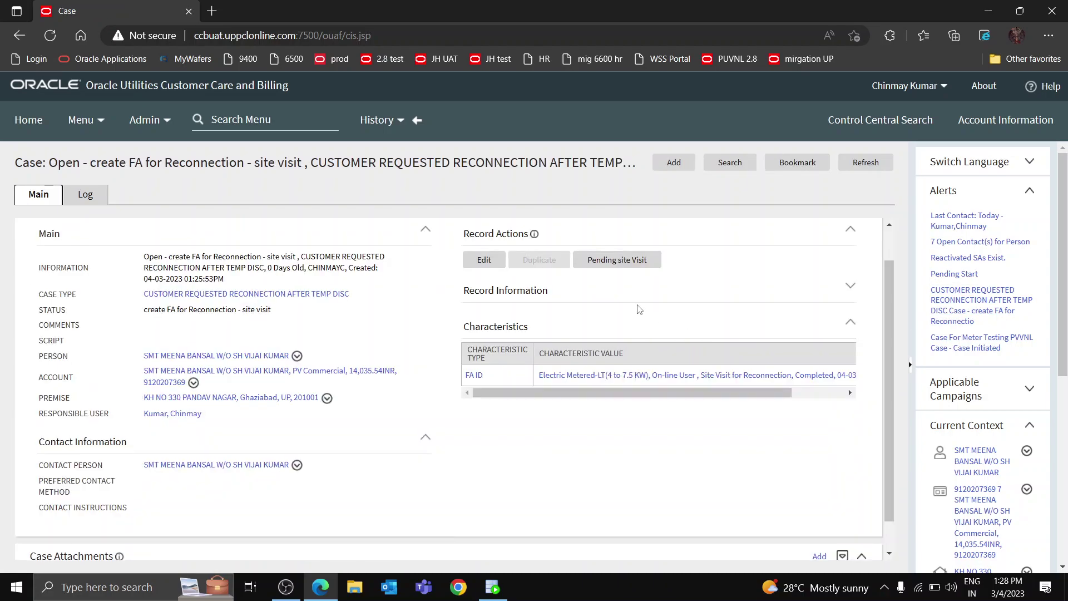
click(844, 167)
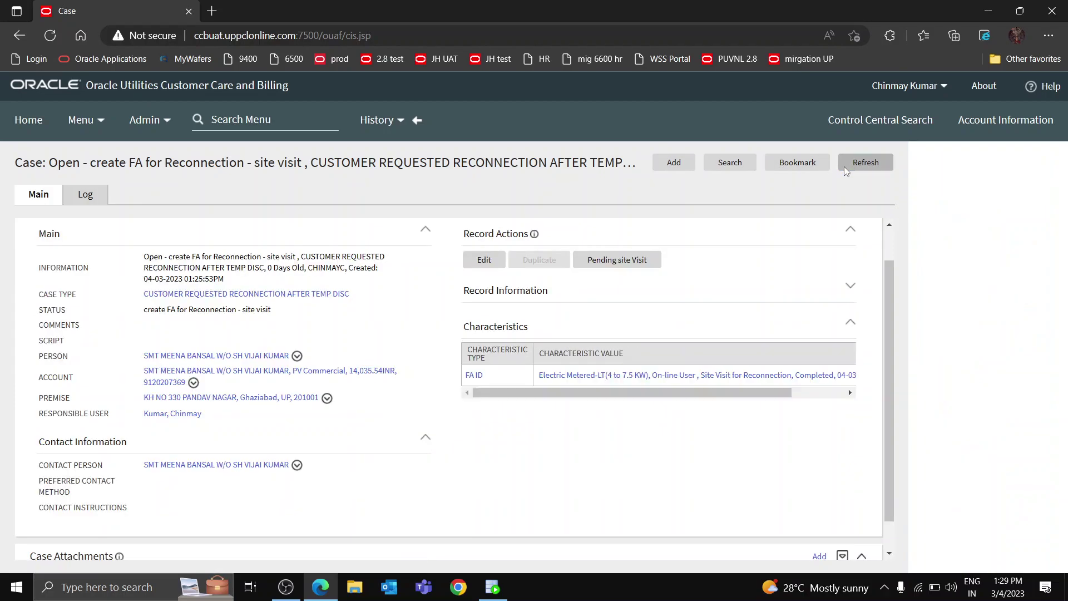
click(642, 265)
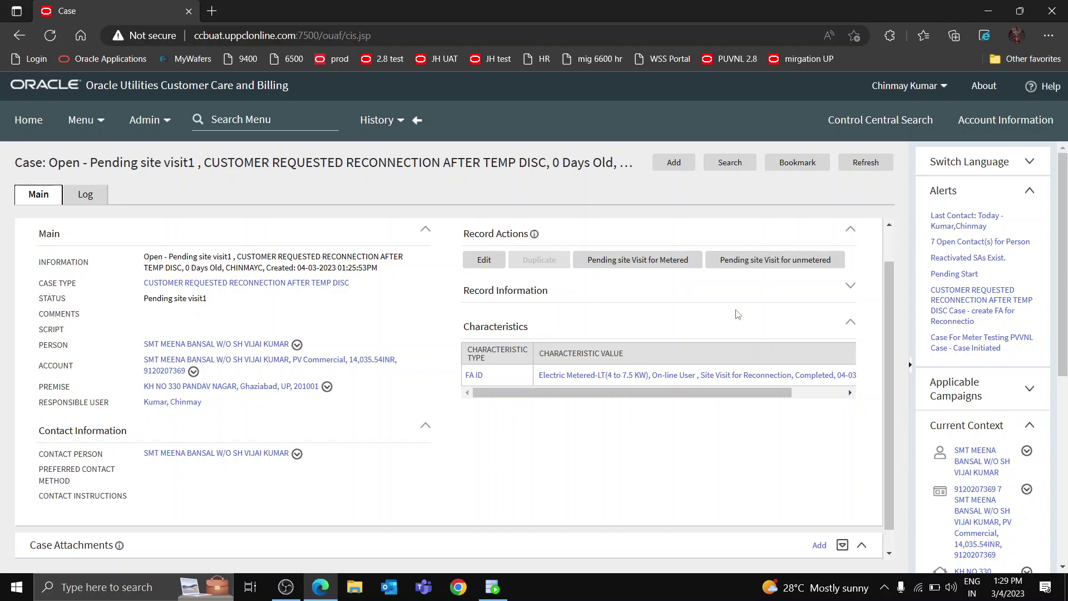
click(638, 261)
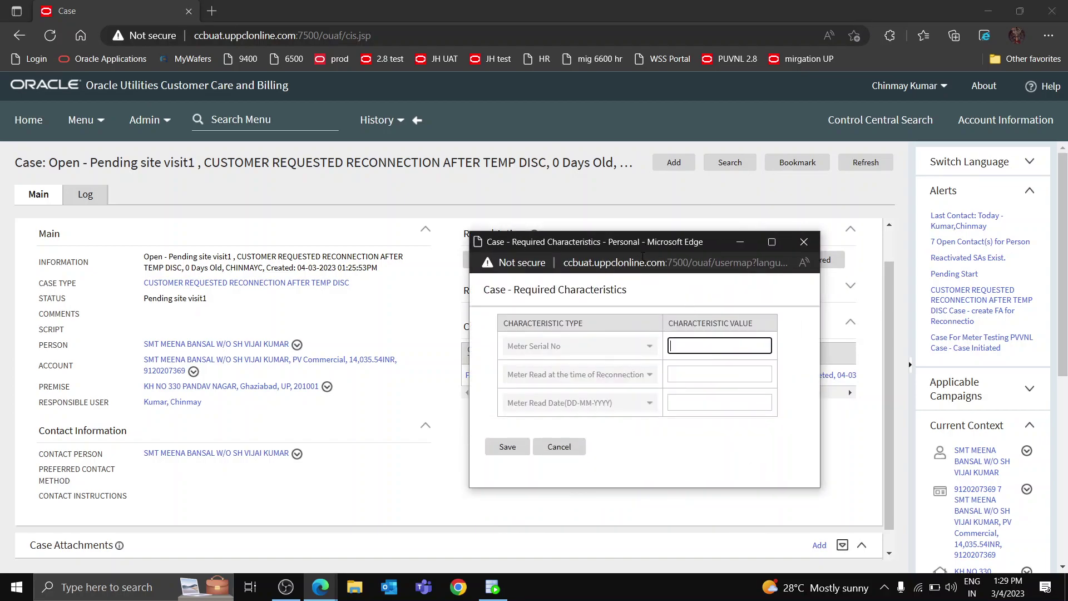
Save meter serial 28604193, reconnection read 5100 and read date 04-03-2023 in Required Characteristics.
drag(633, 245, 579, 186)
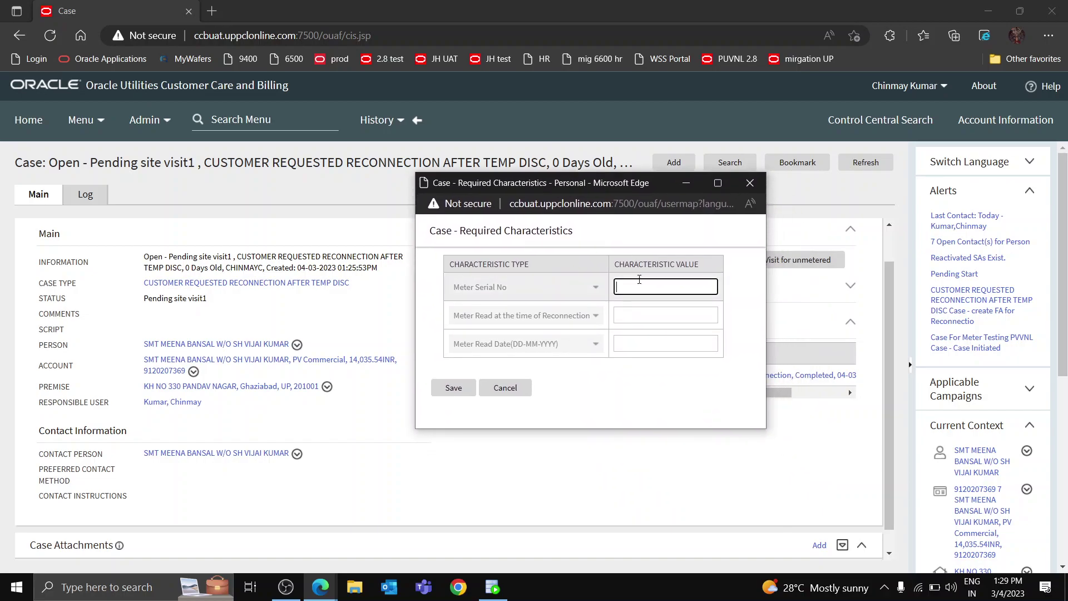
text(28604193)
click(648, 316)
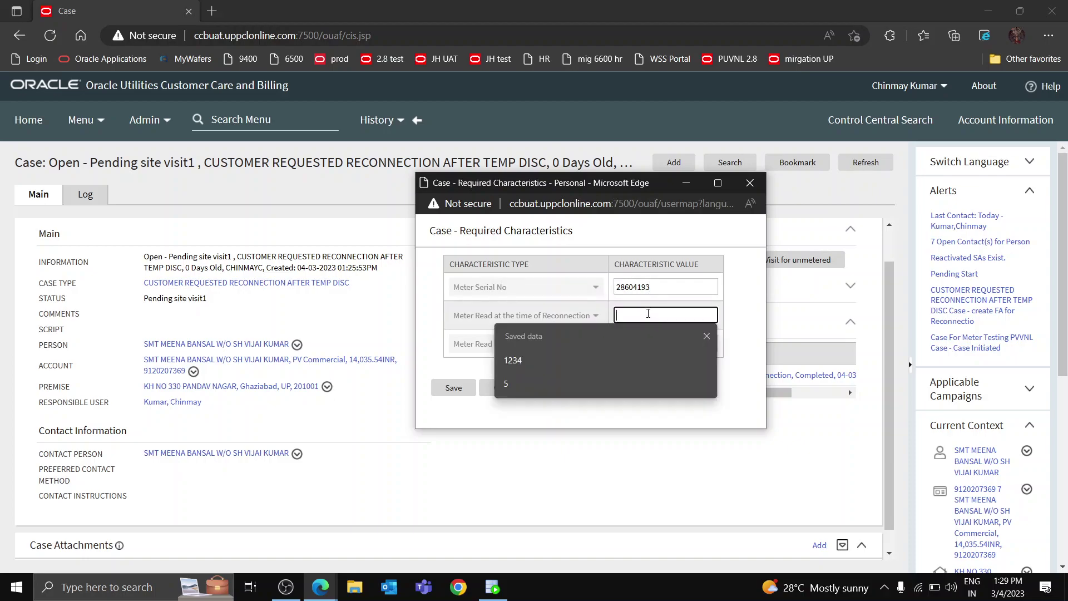
text(5100)
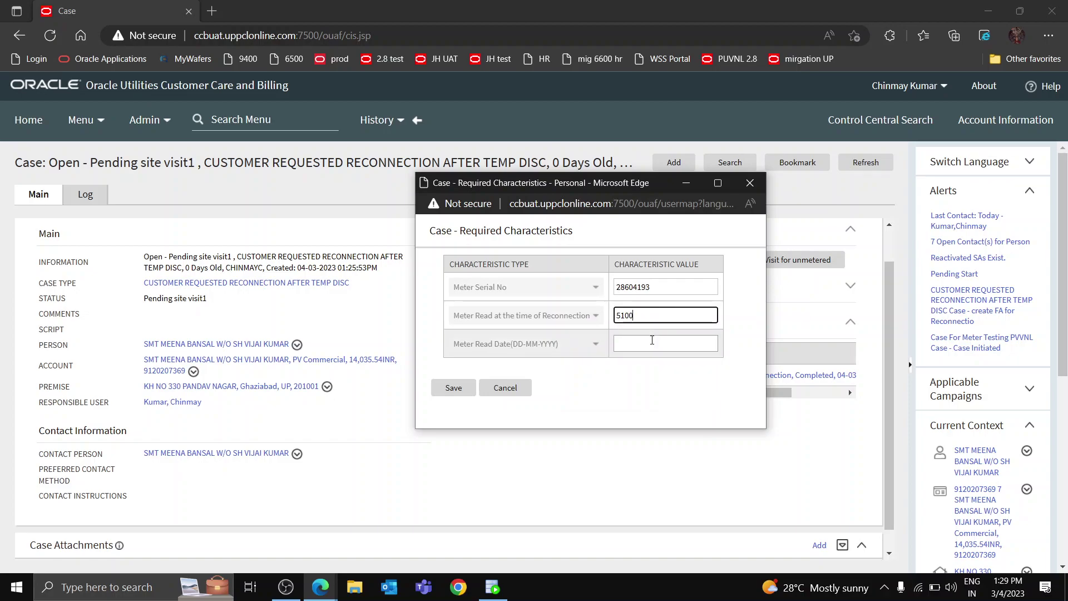
click(653, 340)
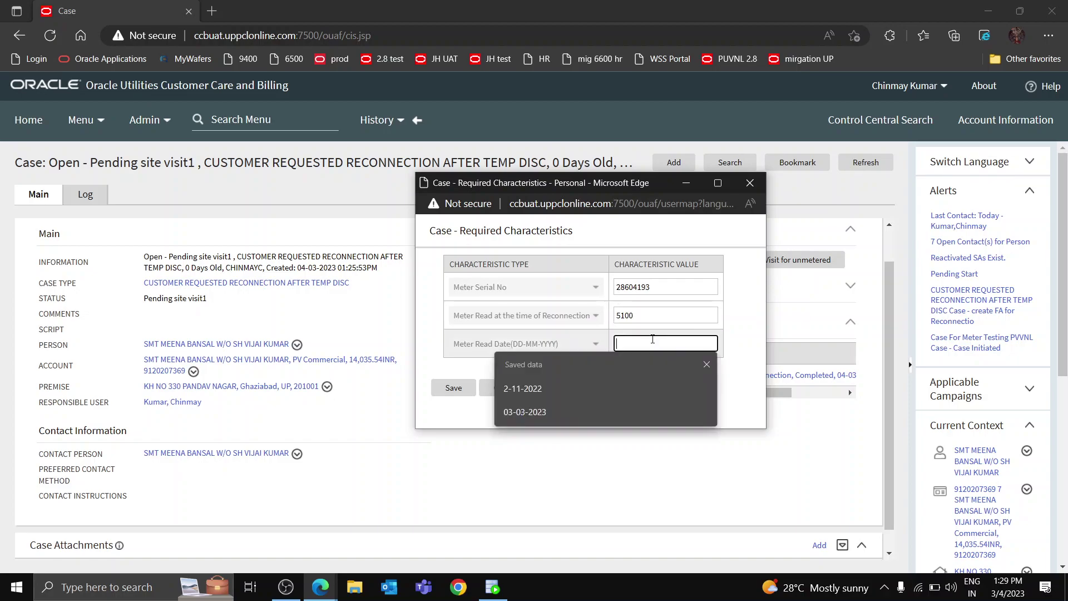
text(04-03)
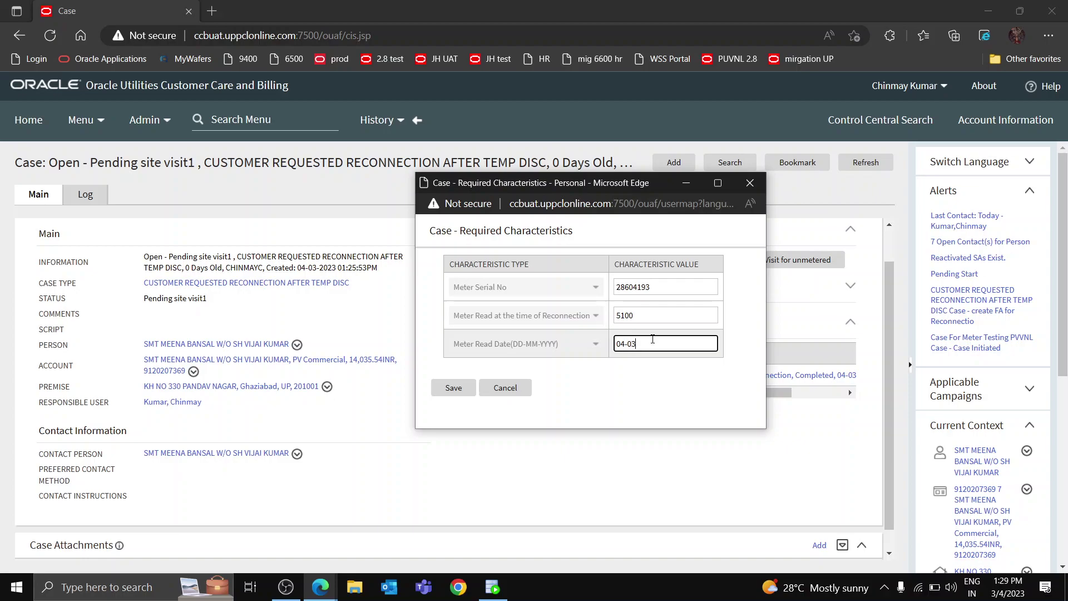
text(-2023)
click(443, 390)
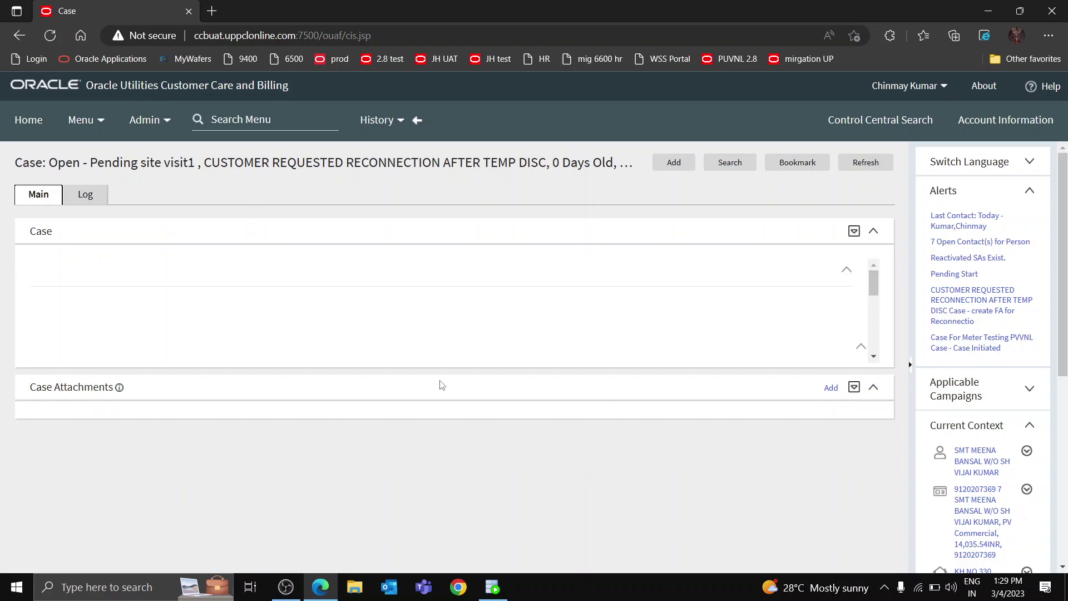
Refresh the case, then run Connect SP and Close the Case.
click(671, 259)
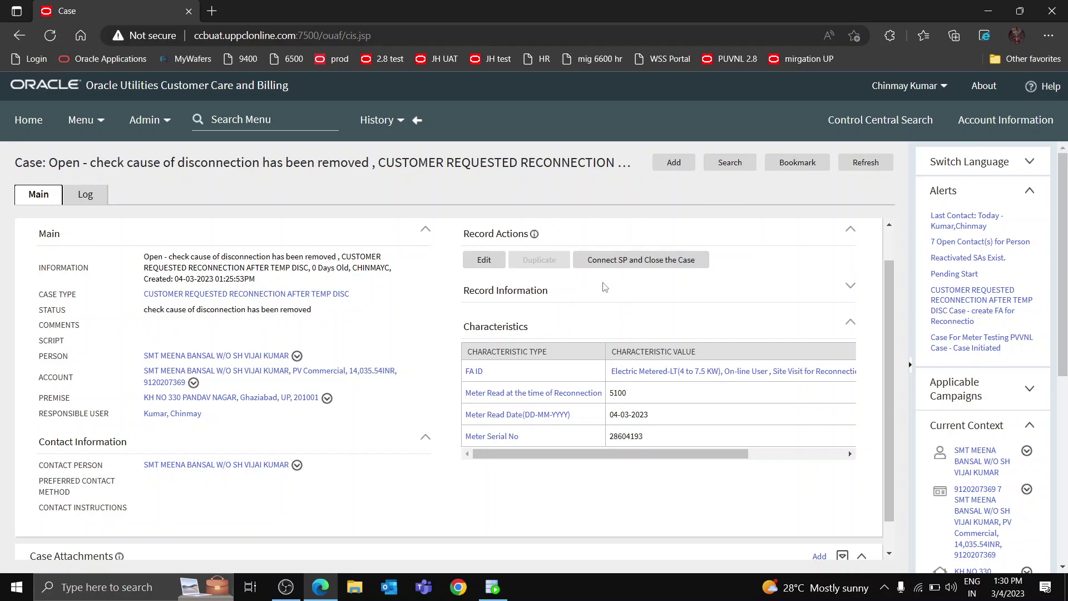
click(617, 265)
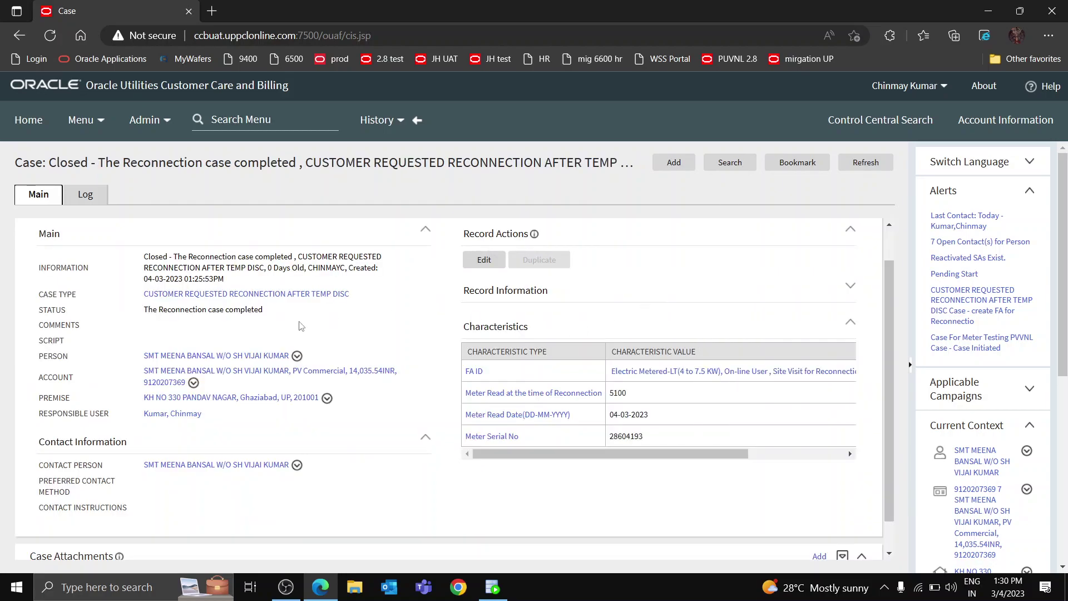
Go from the premise in Current Context to its service point via Go To Service Point > Search.
drag(148, 313, 264, 312)
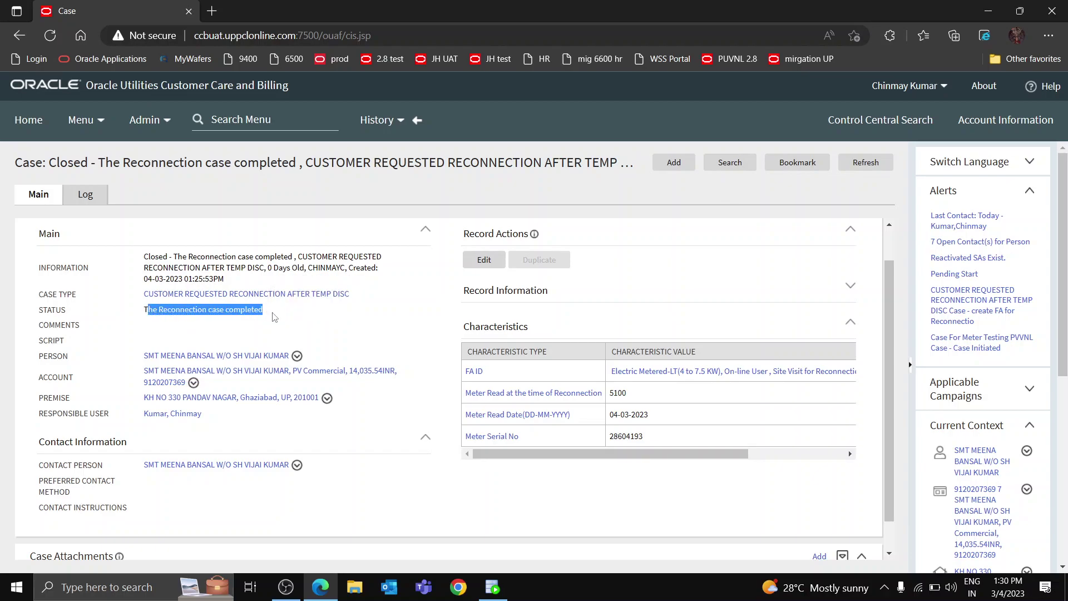
click(307, 312)
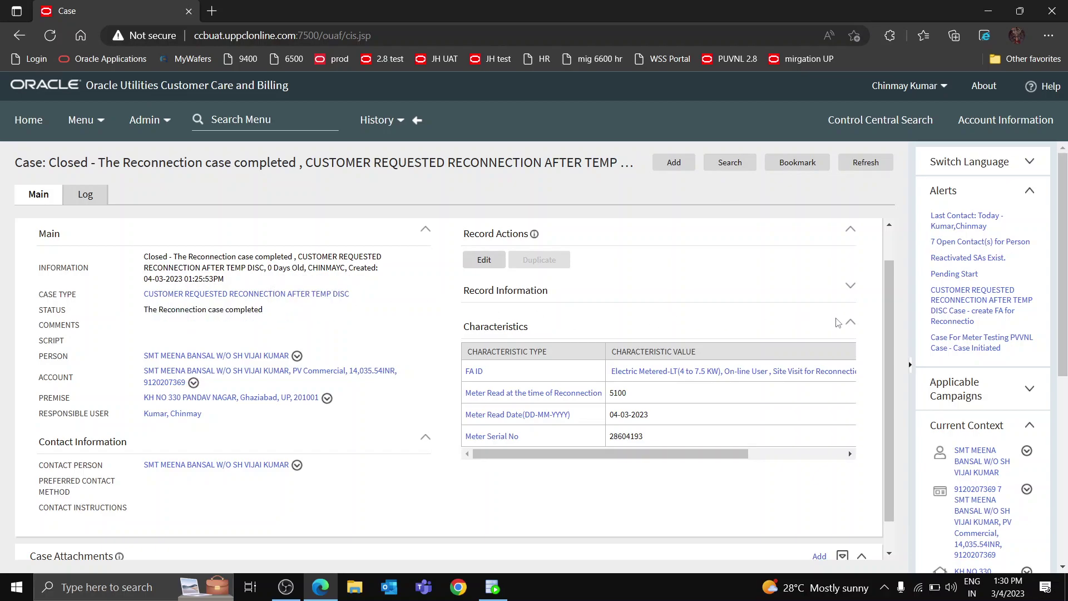
scroll(1008, 442, down, 2)
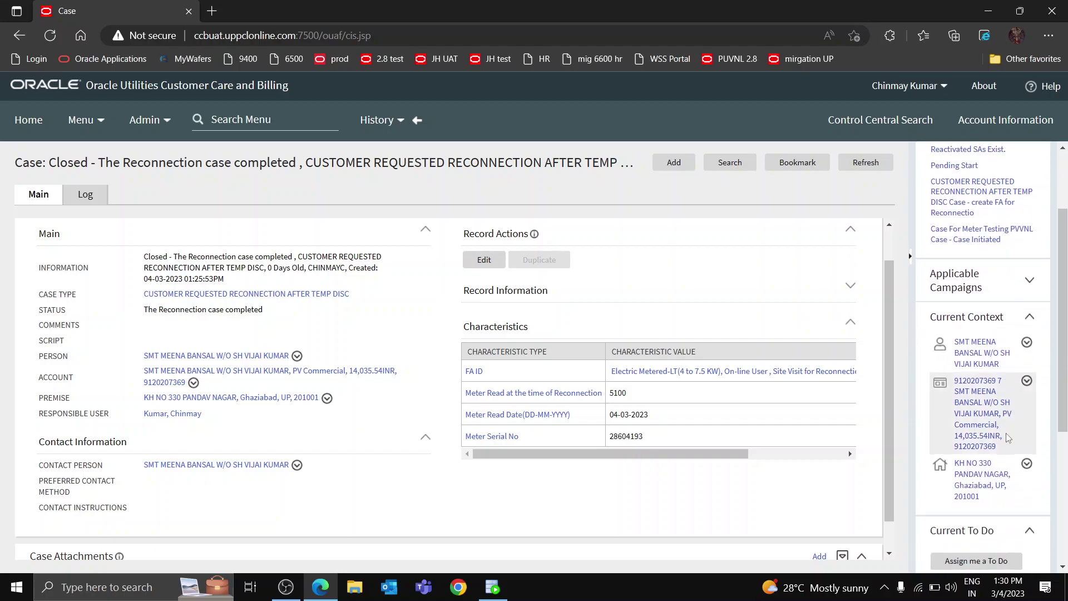
click(1026, 464)
mouse_move(966, 537)
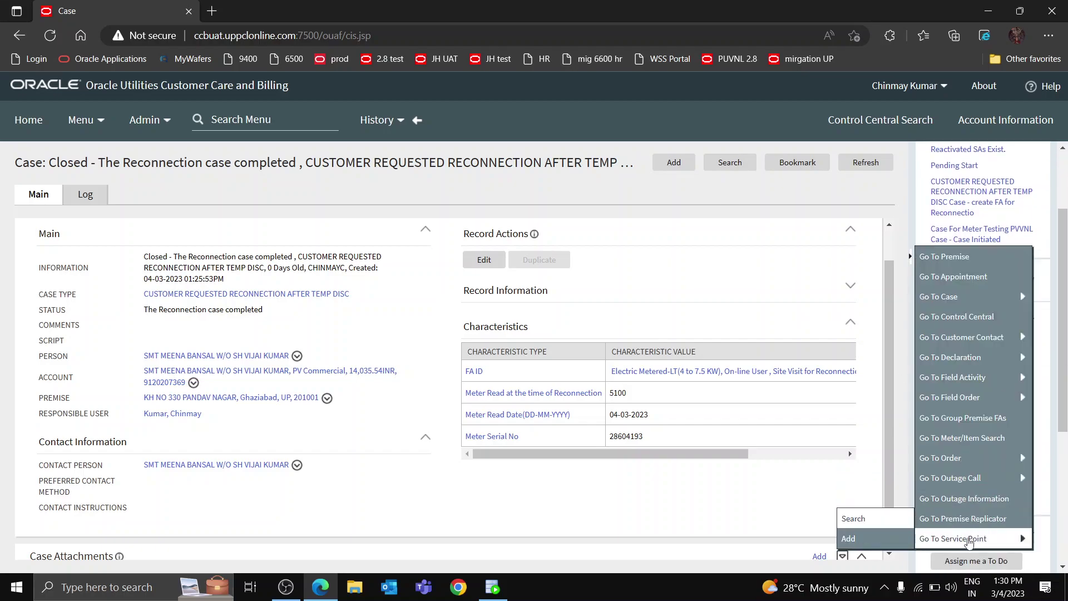
click(865, 518)
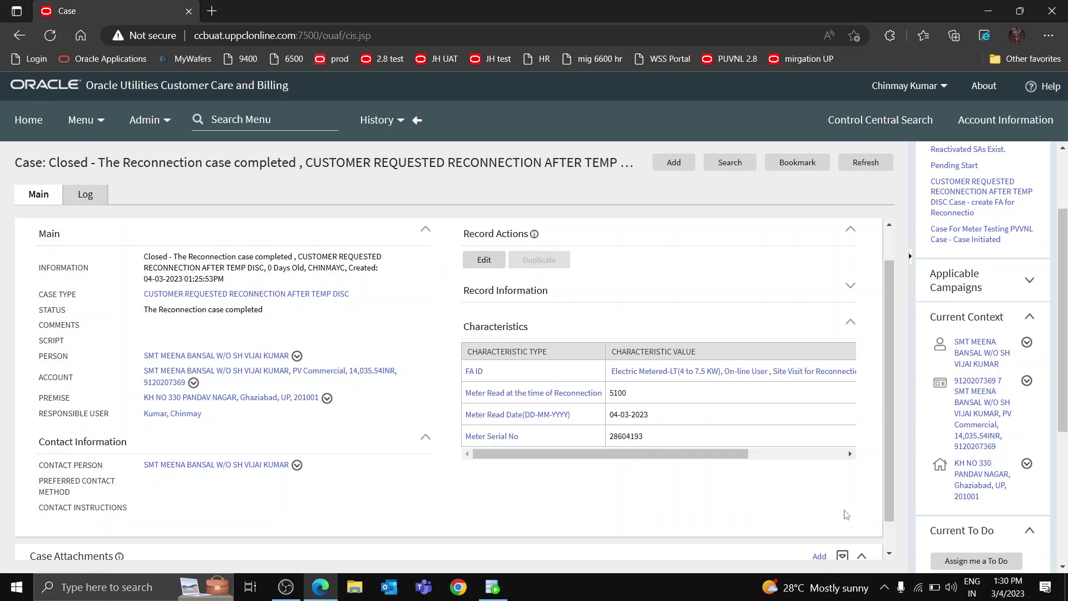